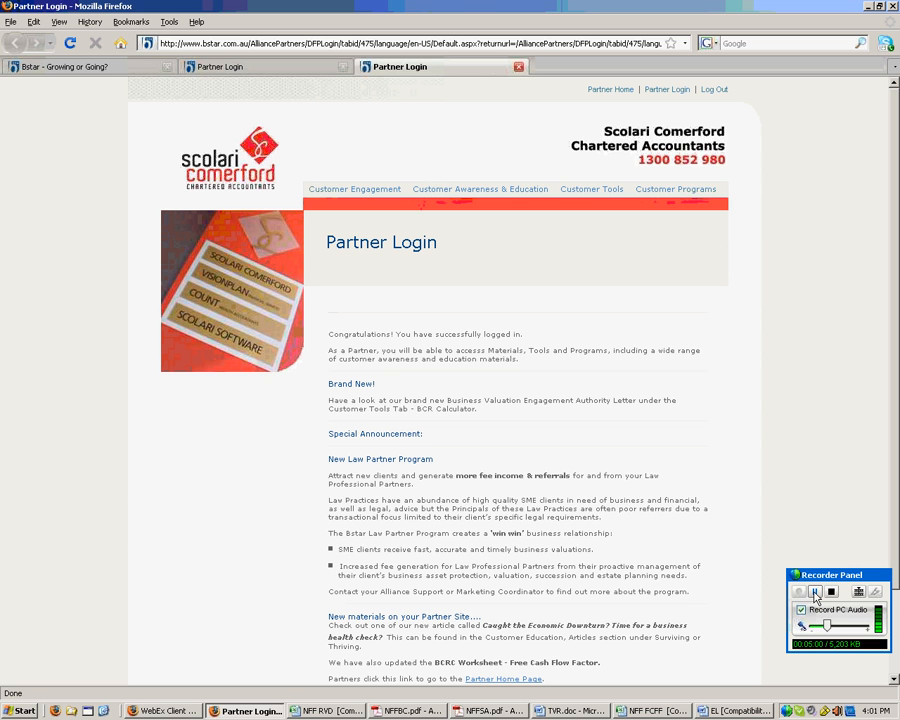
- Close the Scolari Comerford Partner Login tab so the Bstar Partner Login page shows
key(ctrl+w)
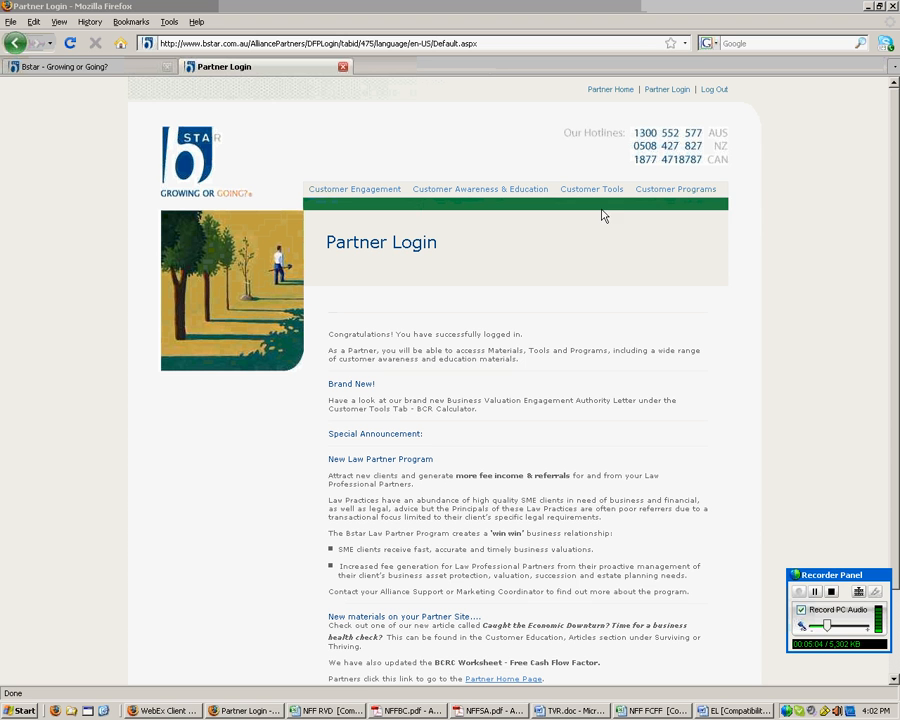
- Open the Business Capitalisation Rate Calculator from Customer Tools and scroll through its guidance and worksheets
mouse_move(590, 197)
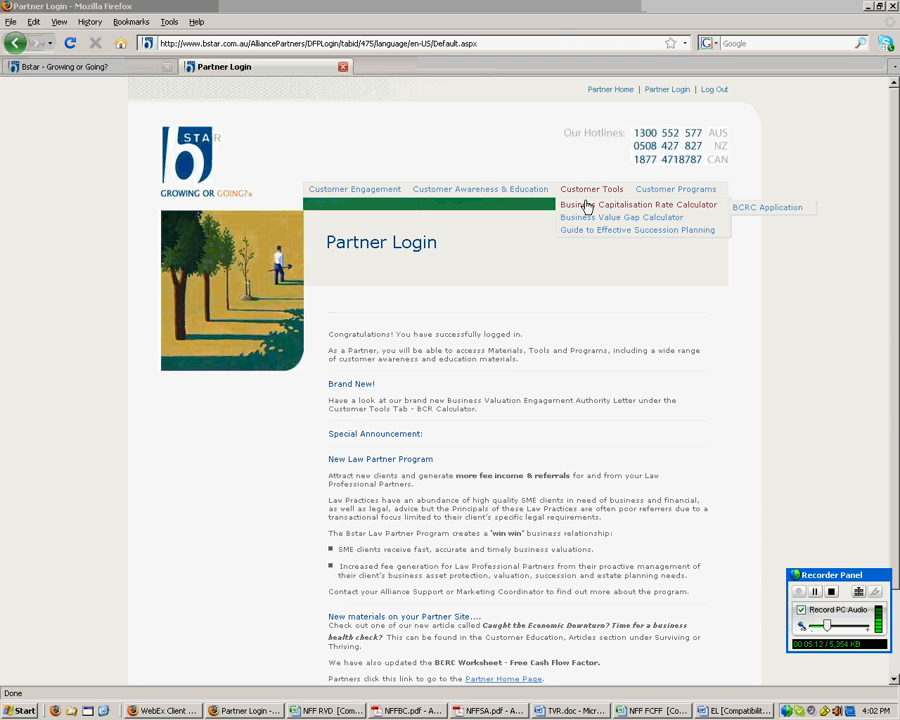
click(587, 205)
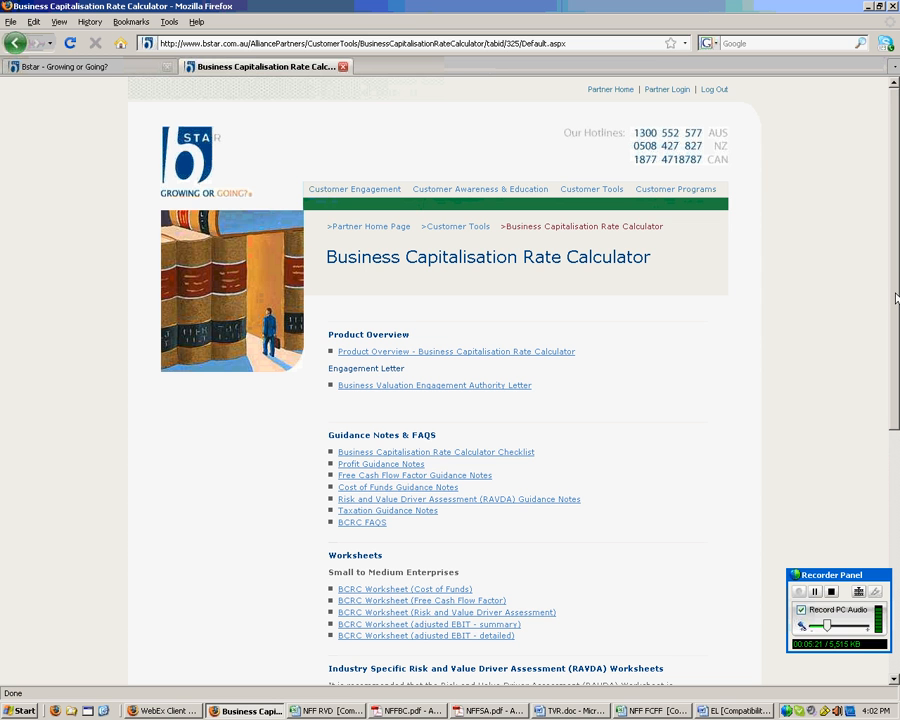
drag(896, 298, 895, 344)
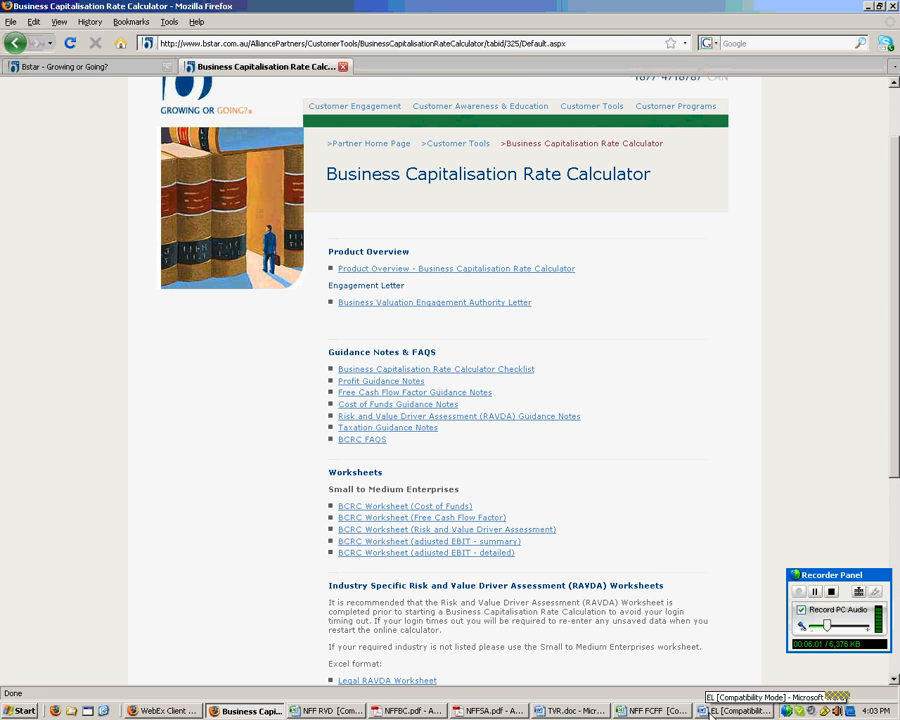
click(705, 711)
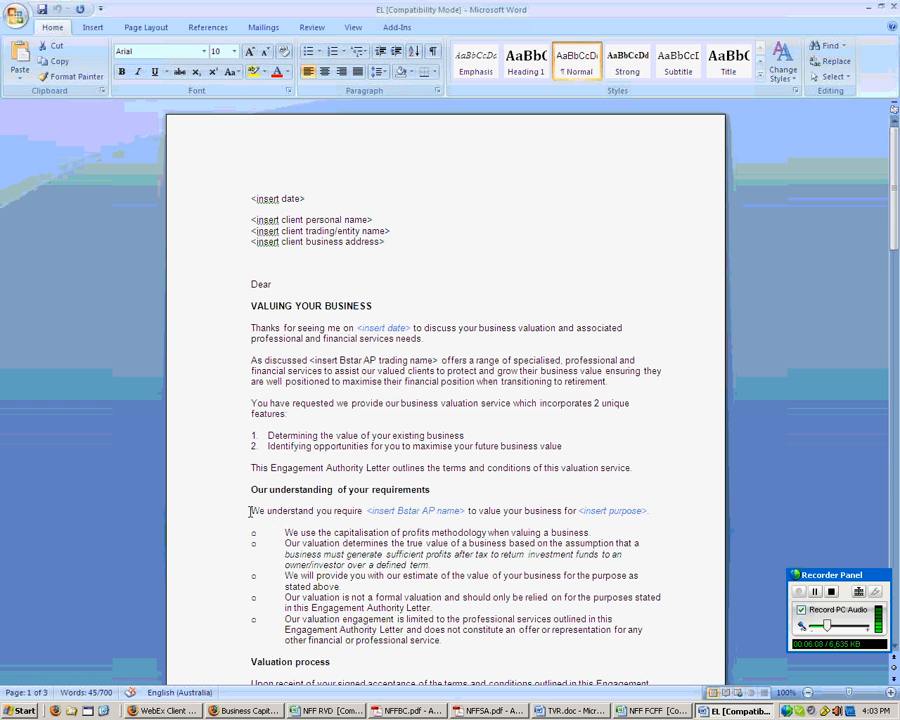
drag(252, 509, 650, 511)
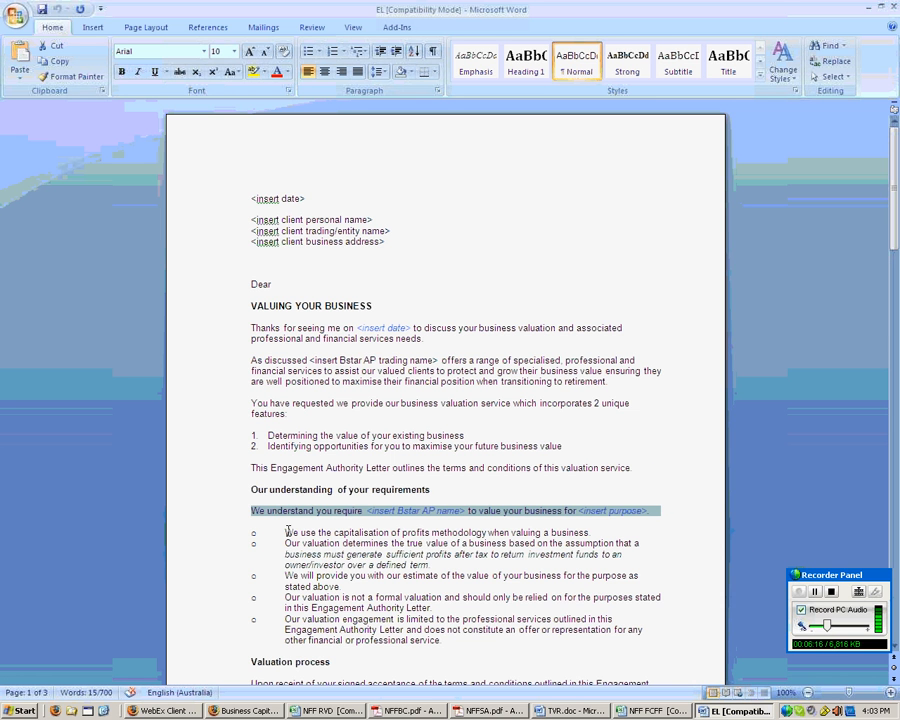
drag(315, 533, 511, 668)
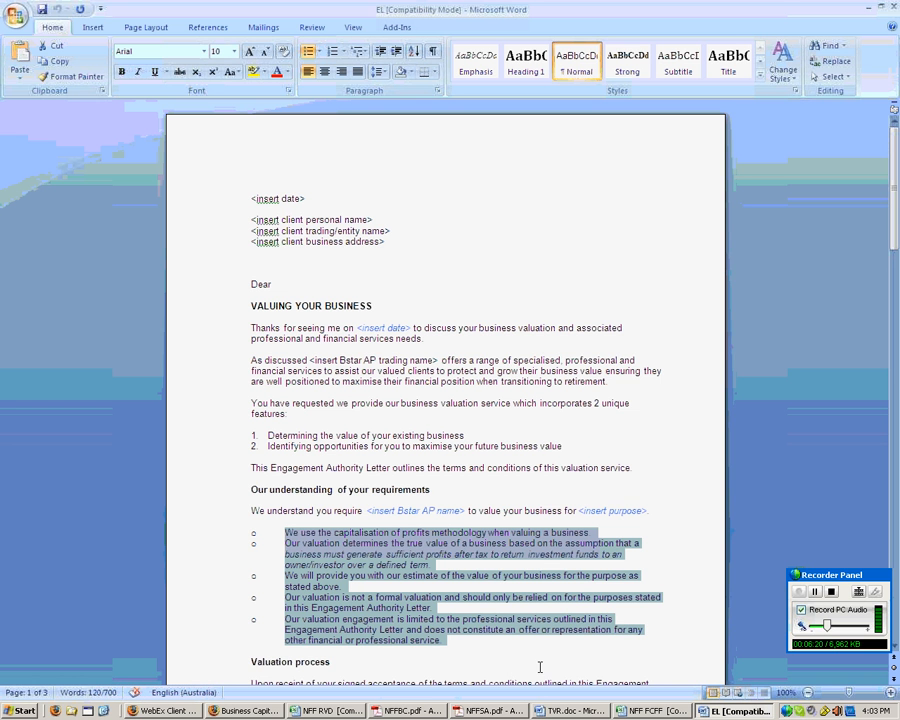
drag(893, 243, 893, 300)
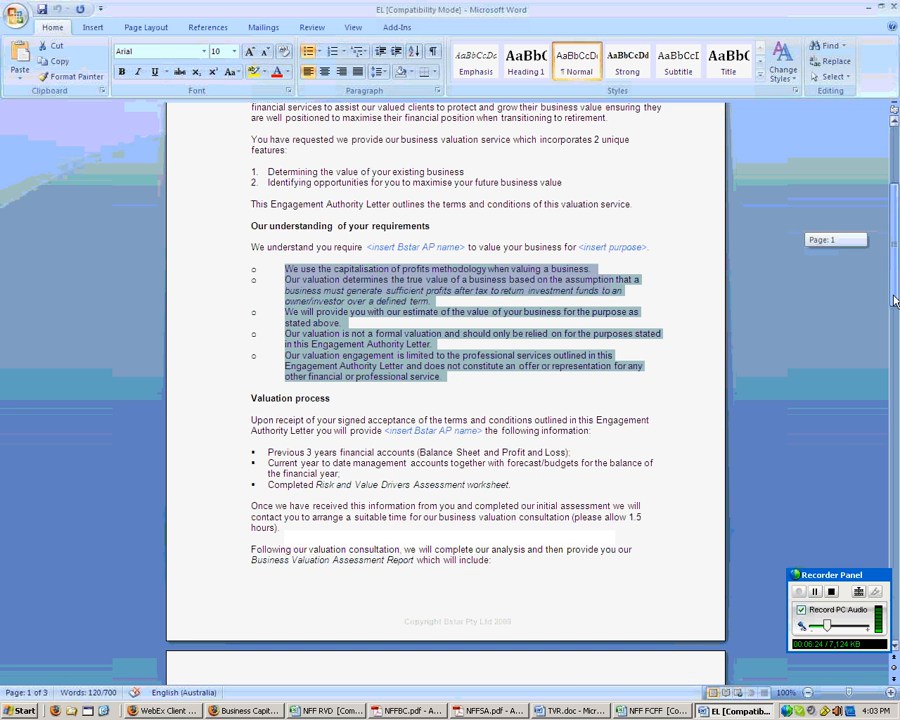
drag(893, 300, 893, 330)
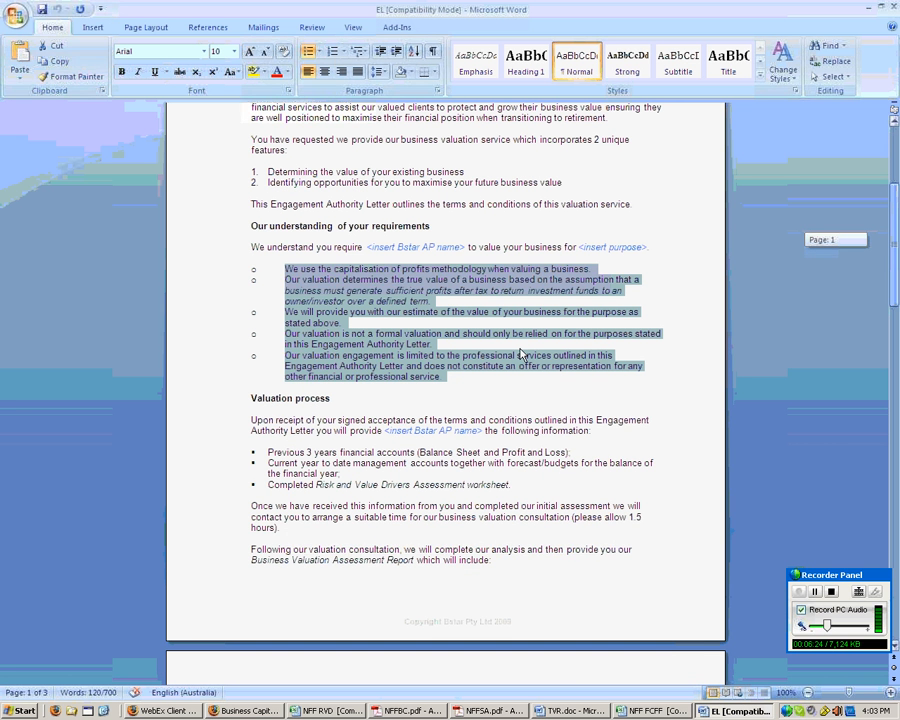
drag(251, 278, 520, 350)
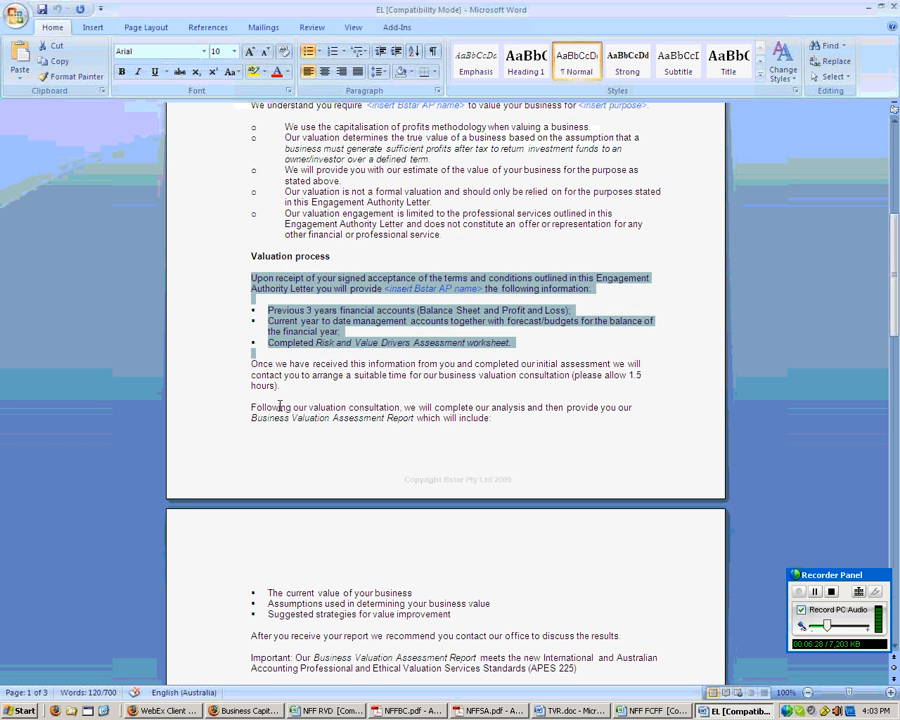
drag(251, 407, 686, 662)
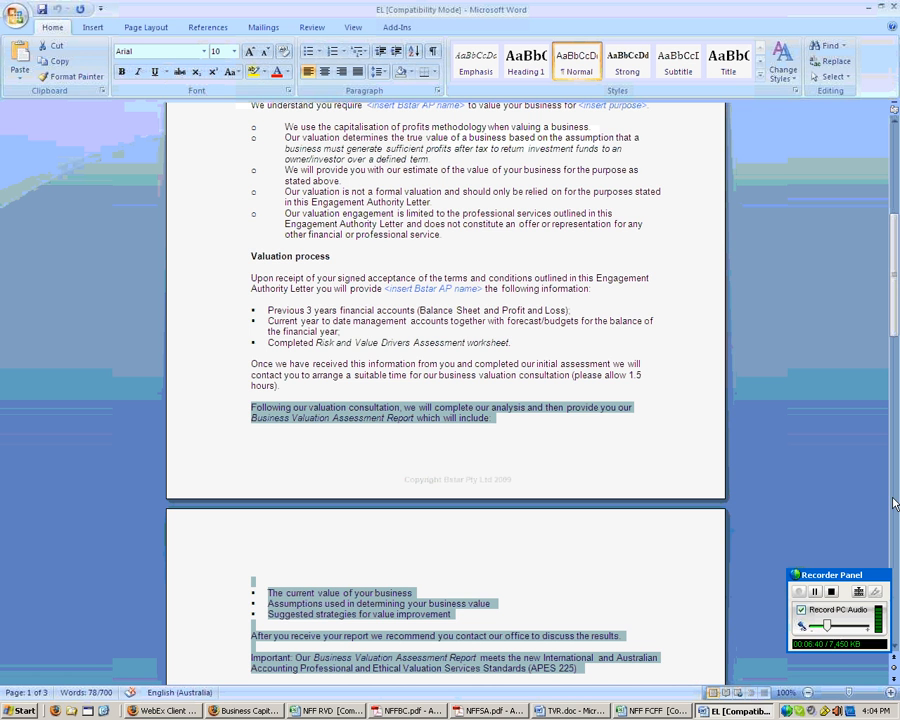
drag(891, 322, 891, 421)
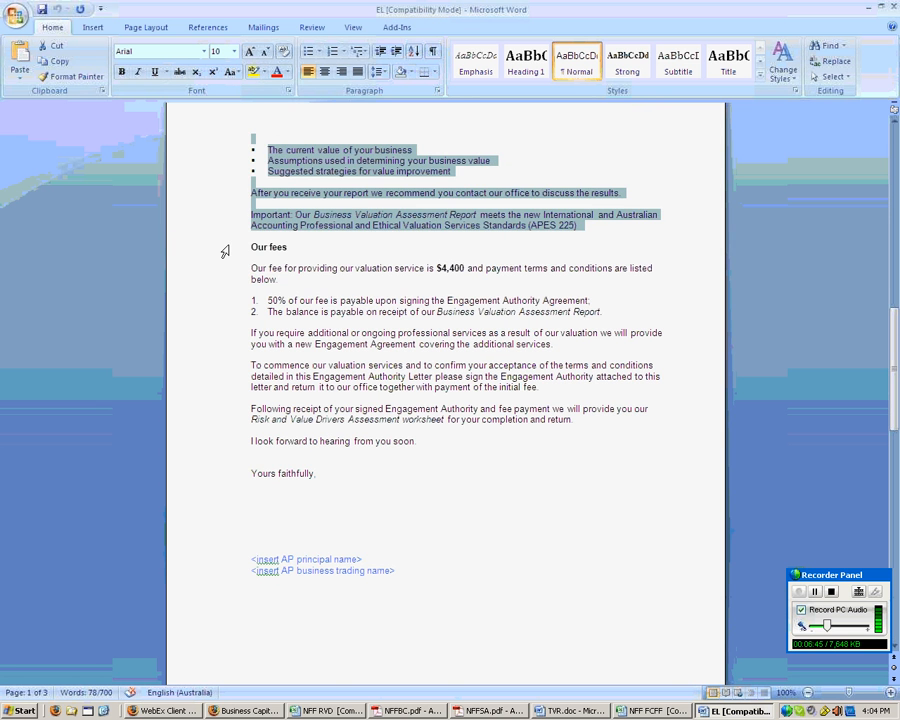
drag(225, 251, 811, 331)
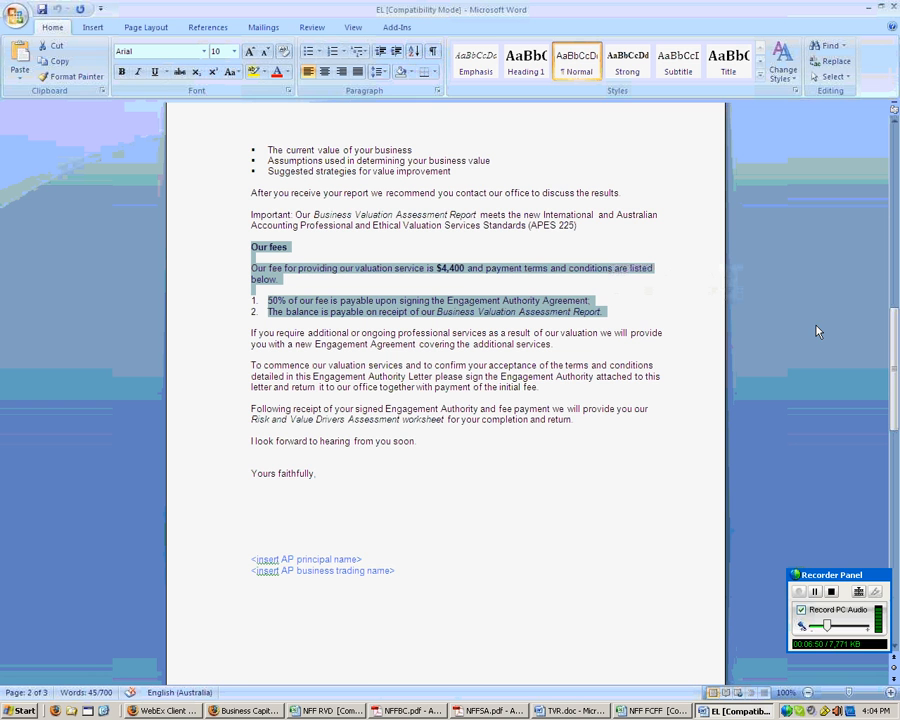
mouse_move(893, 332)
mouse_down()
mouse_move(886, 395)
mouse_move(895, 468)
mouse_up()
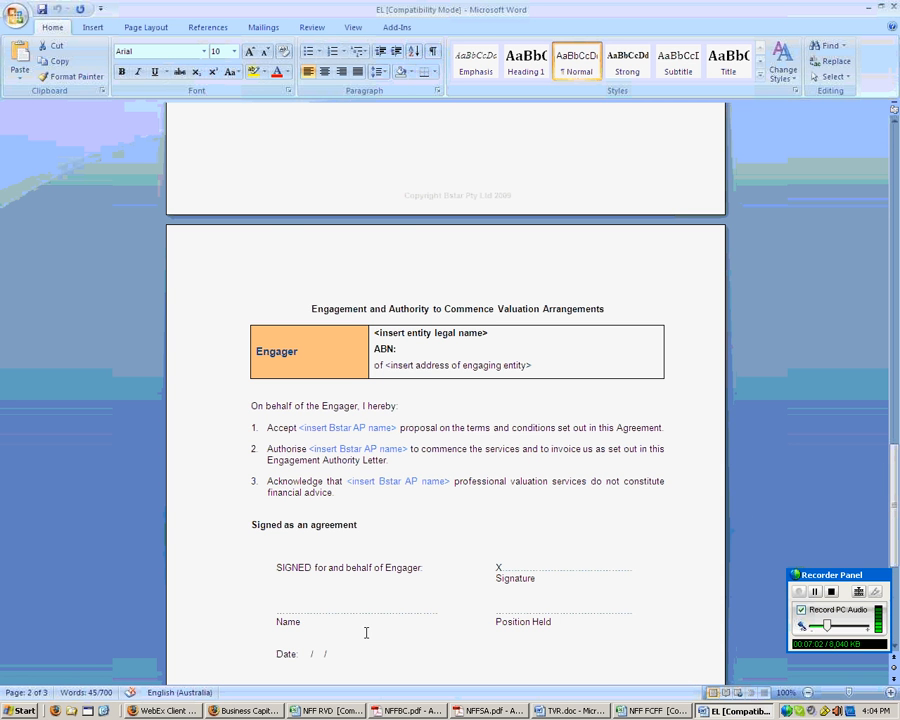
click(250, 711)
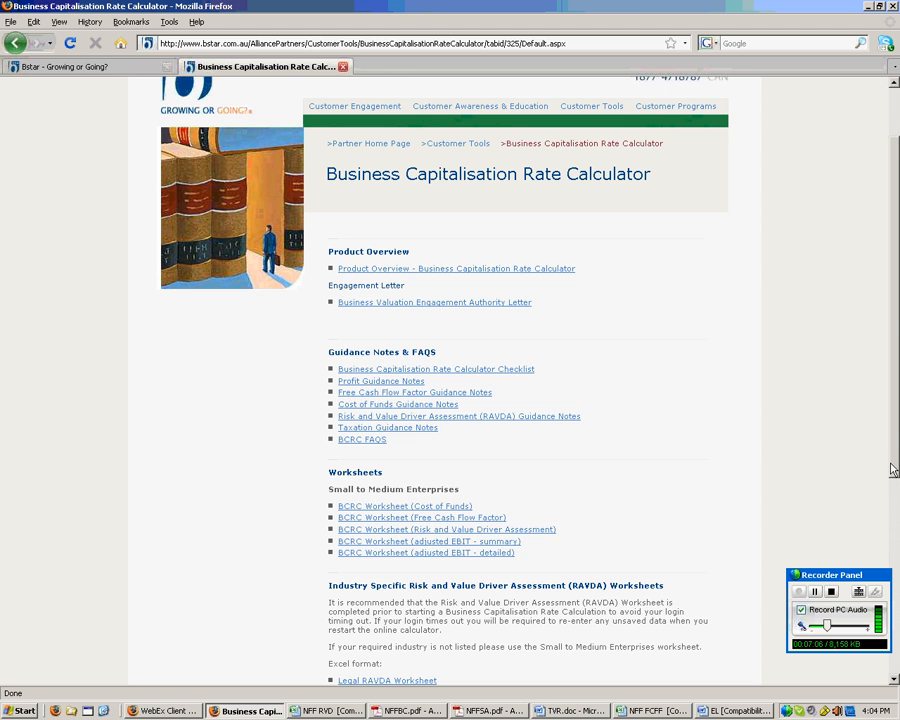
- Keep Wholesale as the industry and check the trading income and 1000000 market value figures
drag(893, 470, 893, 662)
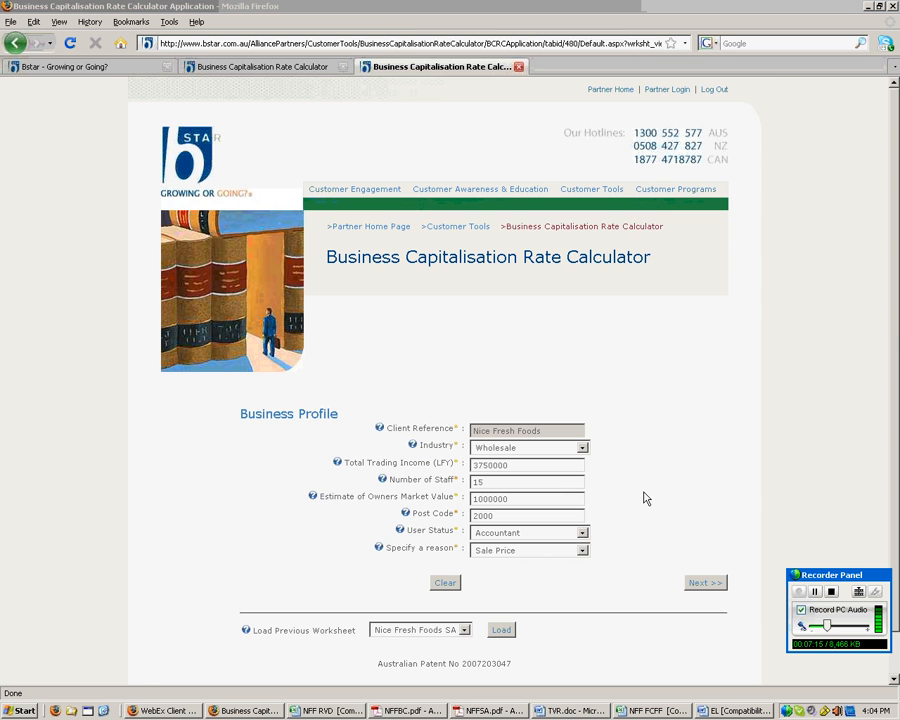
click(583, 451)
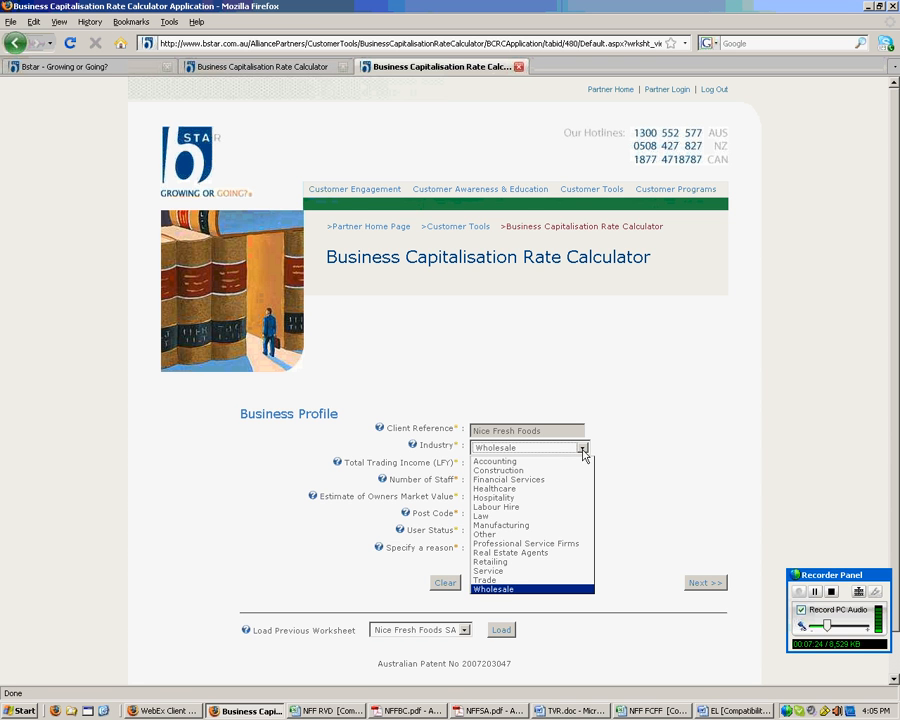
click(583, 451)
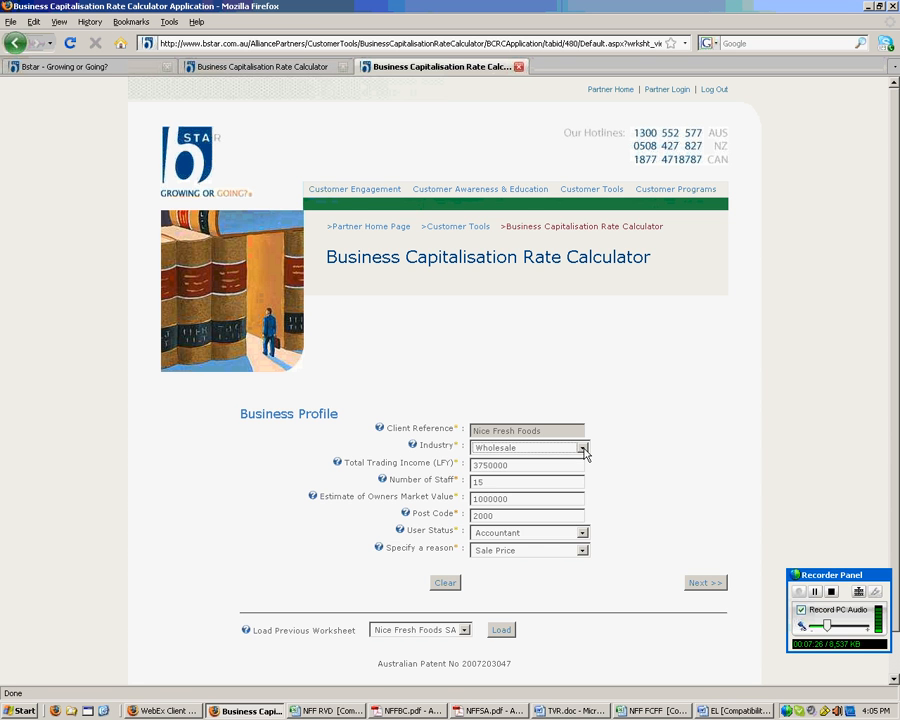
drag(515, 466, 472, 482)
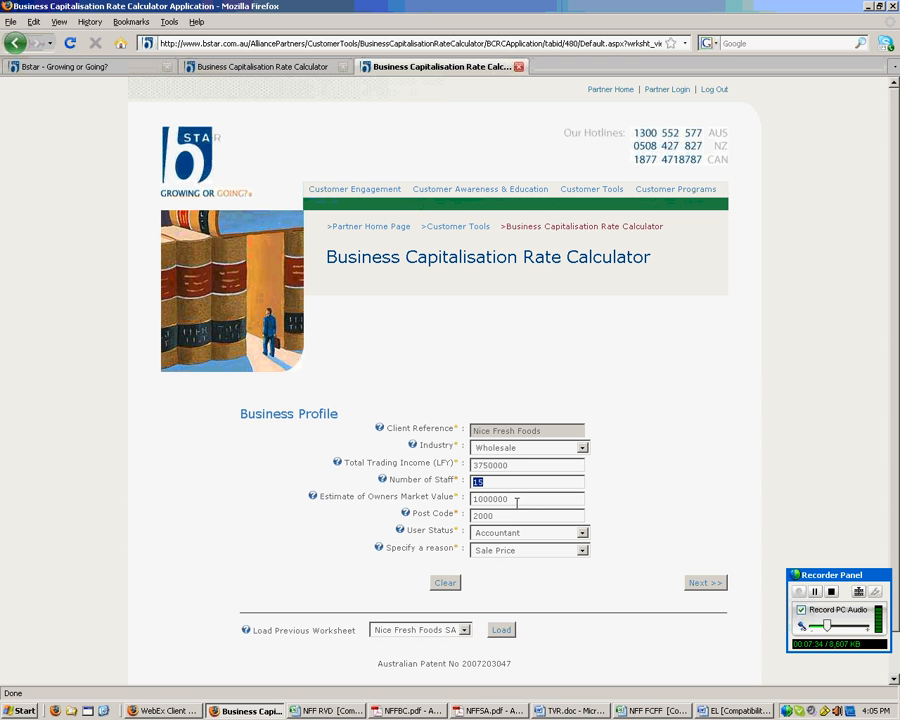
drag(516, 499, 472, 499)
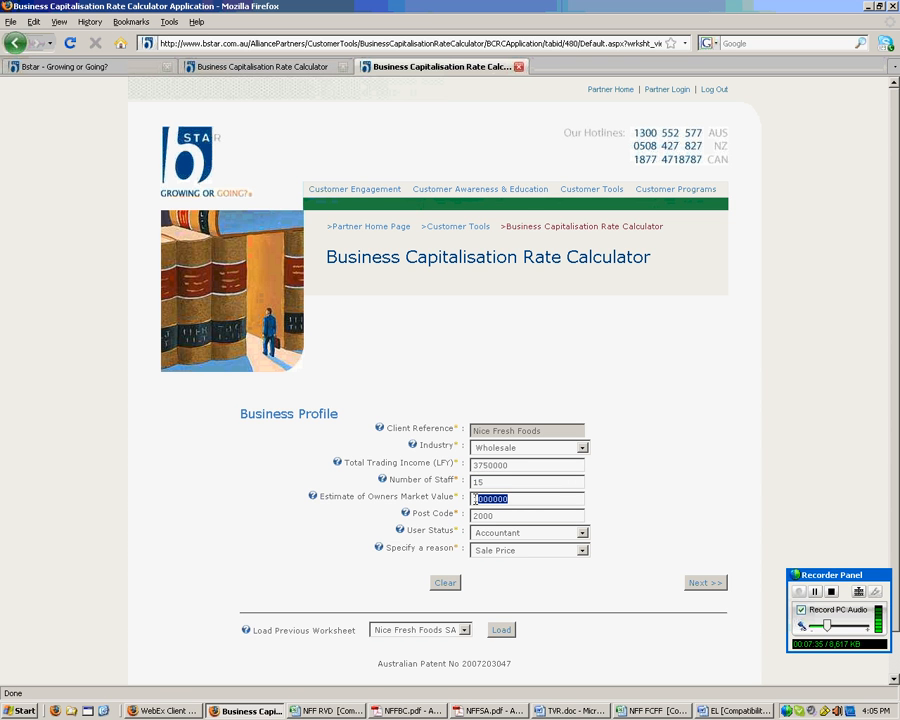
- Keep Sale Price as the valuation reason and read its help note
click(582, 550)
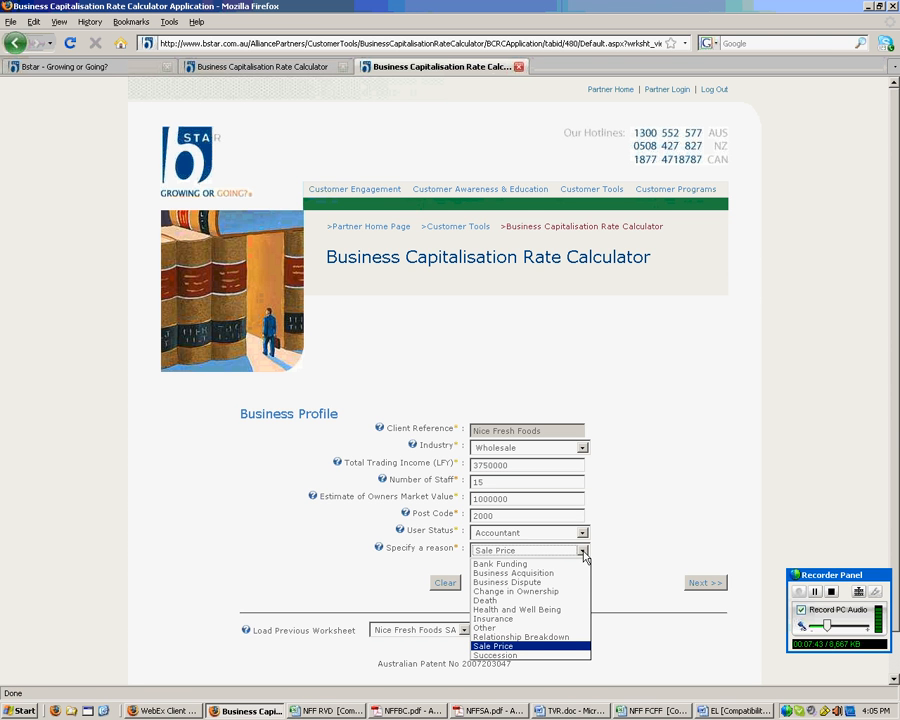
click(584, 553)
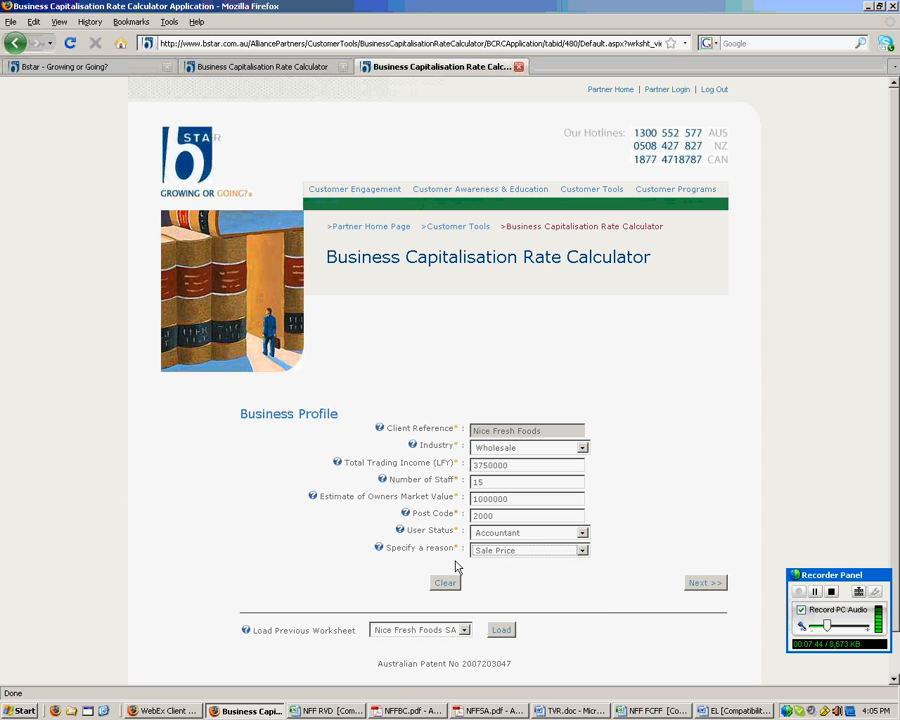
click(378, 550)
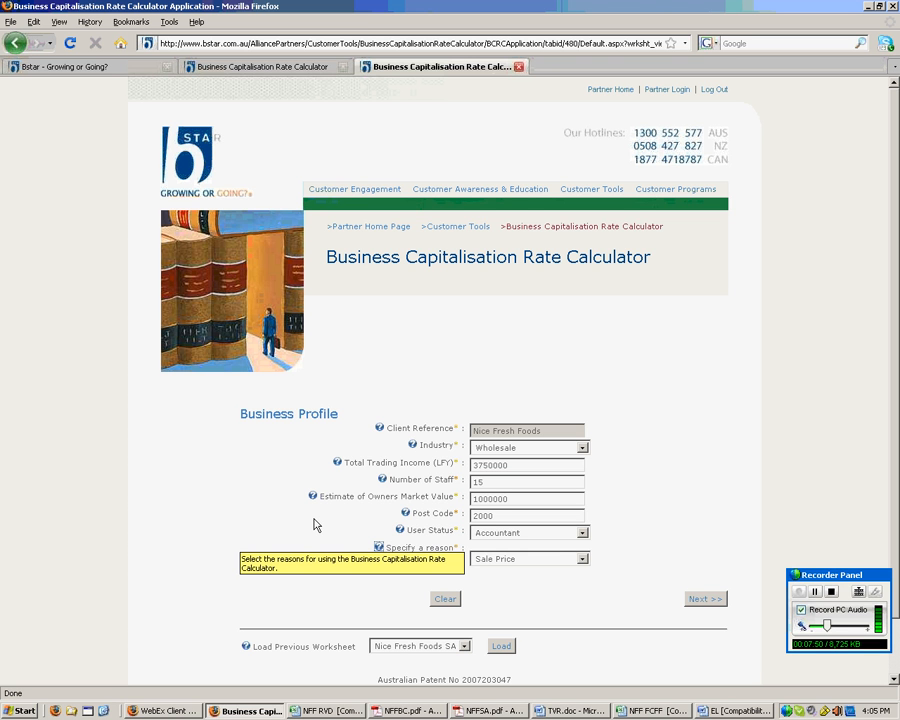
click(379, 548)
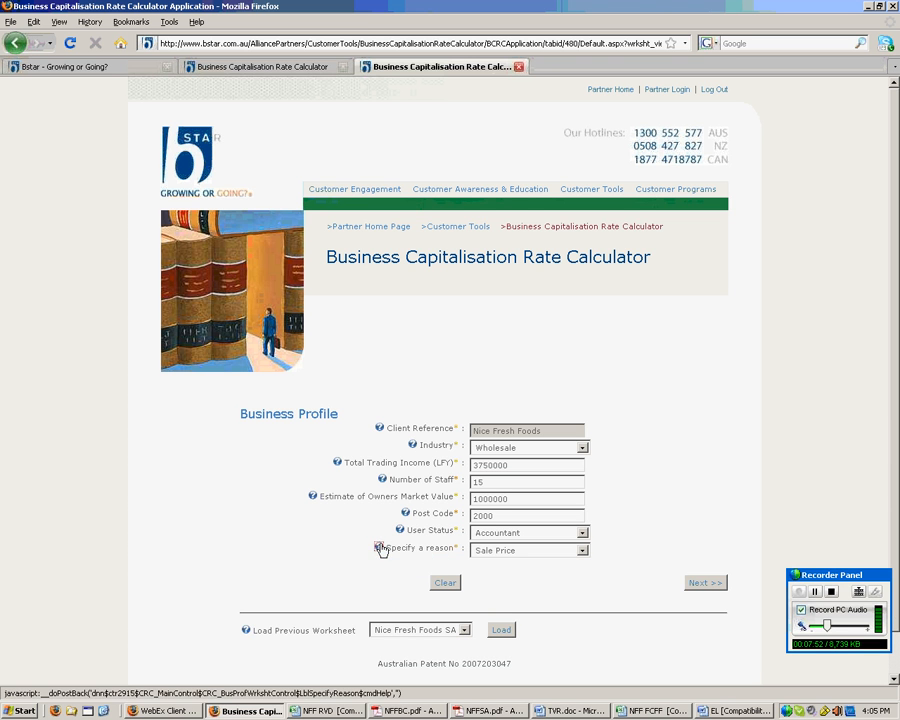
click(710, 583)
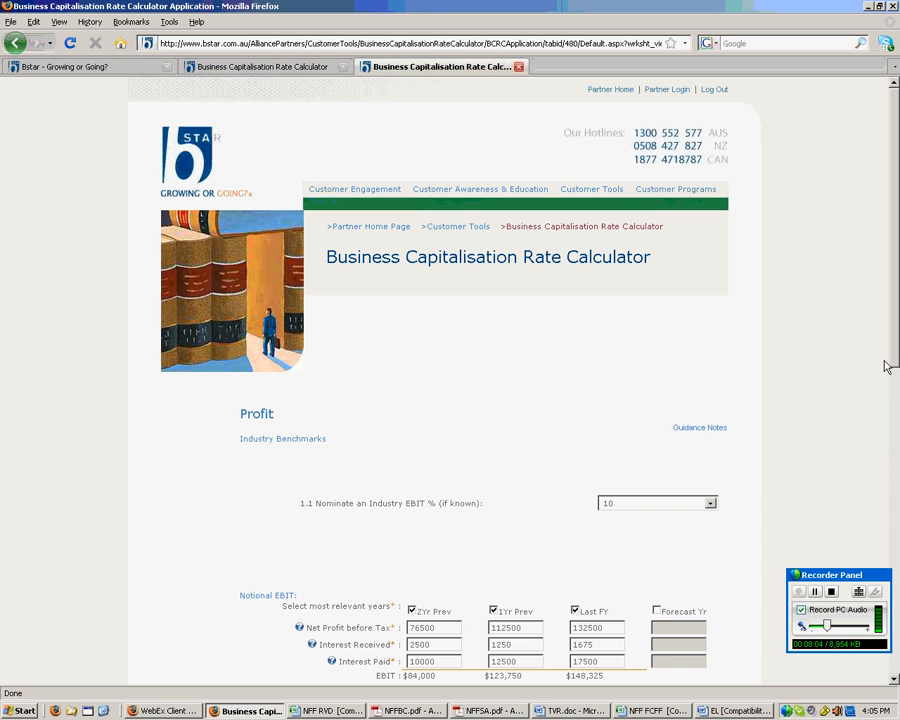
drag(893, 346, 893, 480)
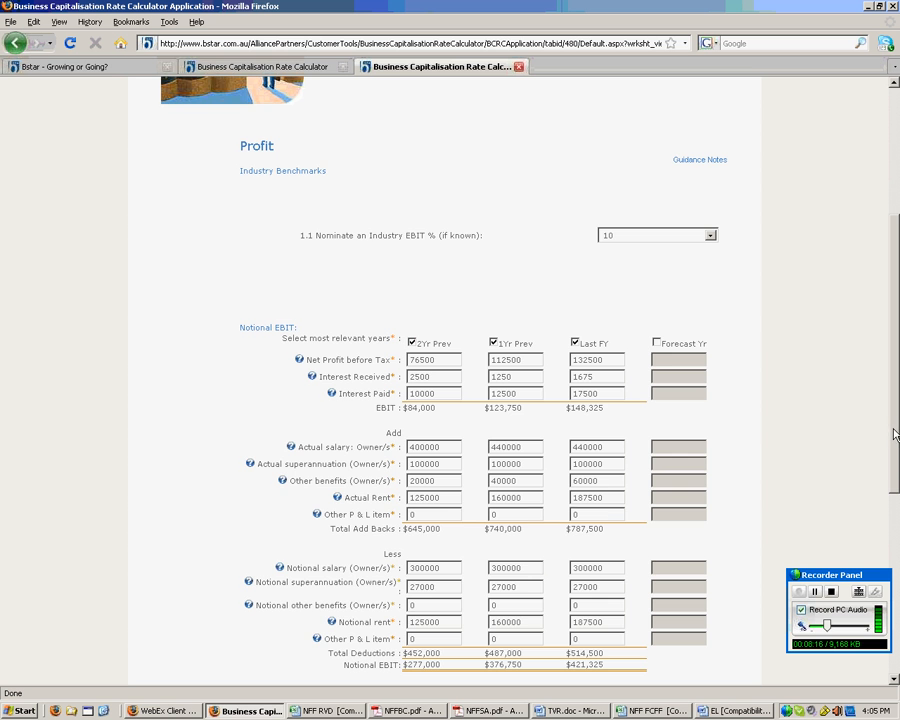
scroll(834, 404, down, 2)
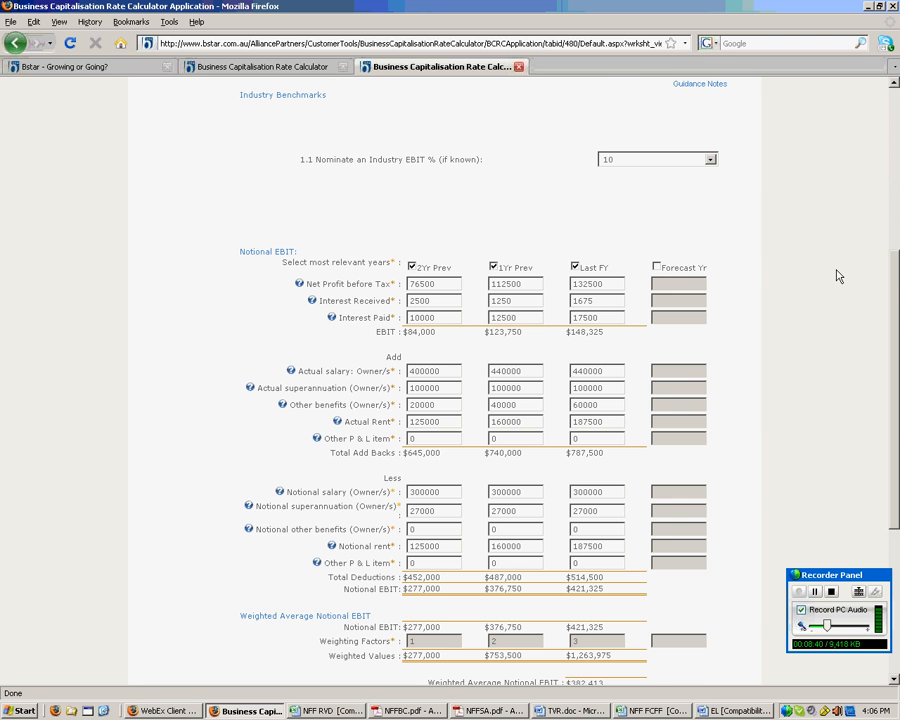
scroll(895, 288, down, 1)
scroll(895, 288, down, 2)
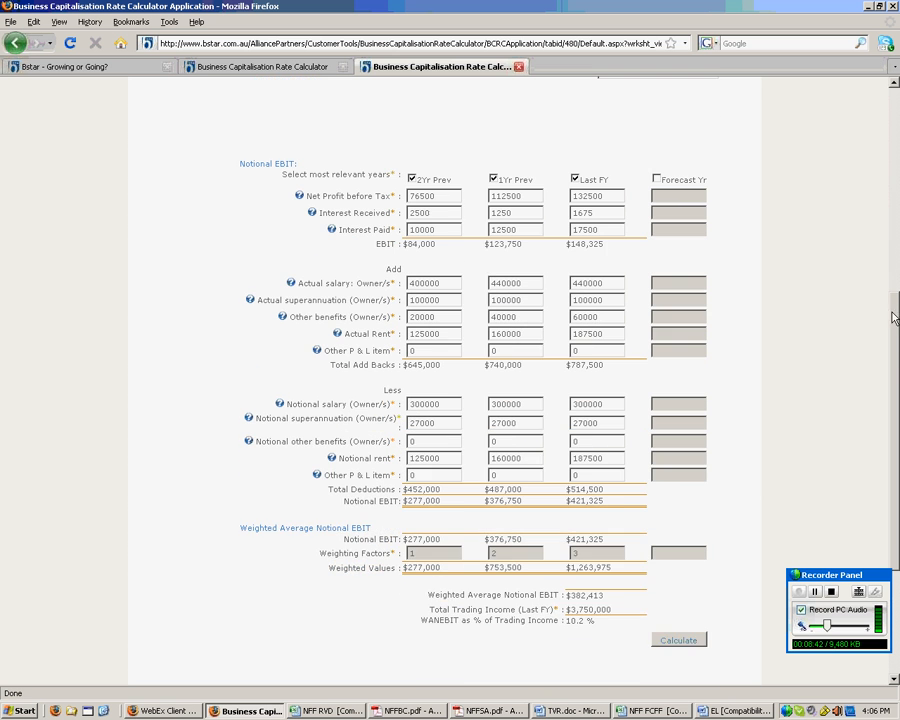
scroll(895, 341, down, 1)
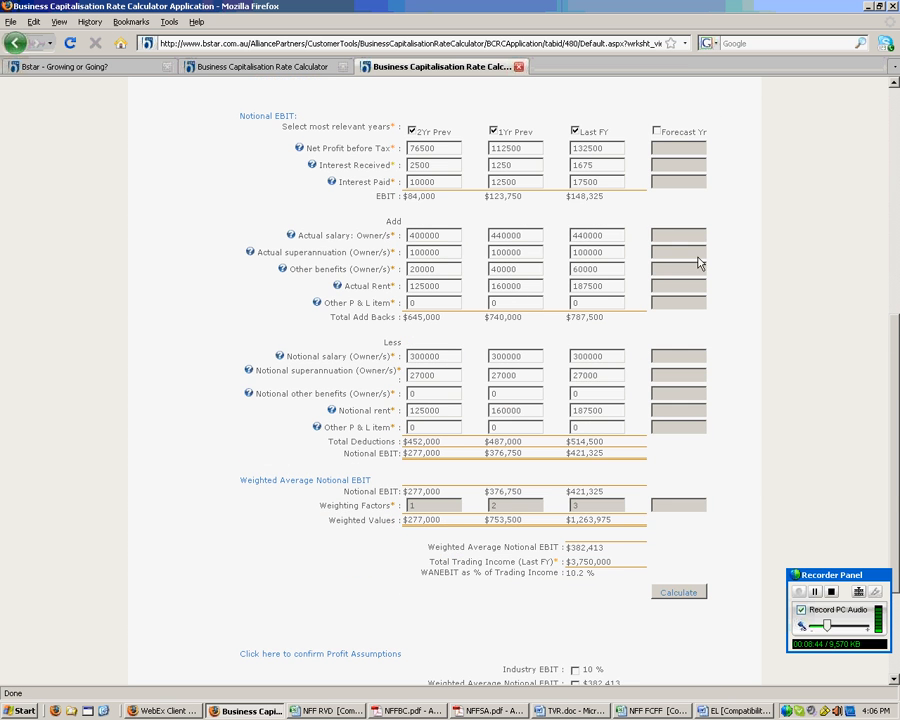
click(292, 235)
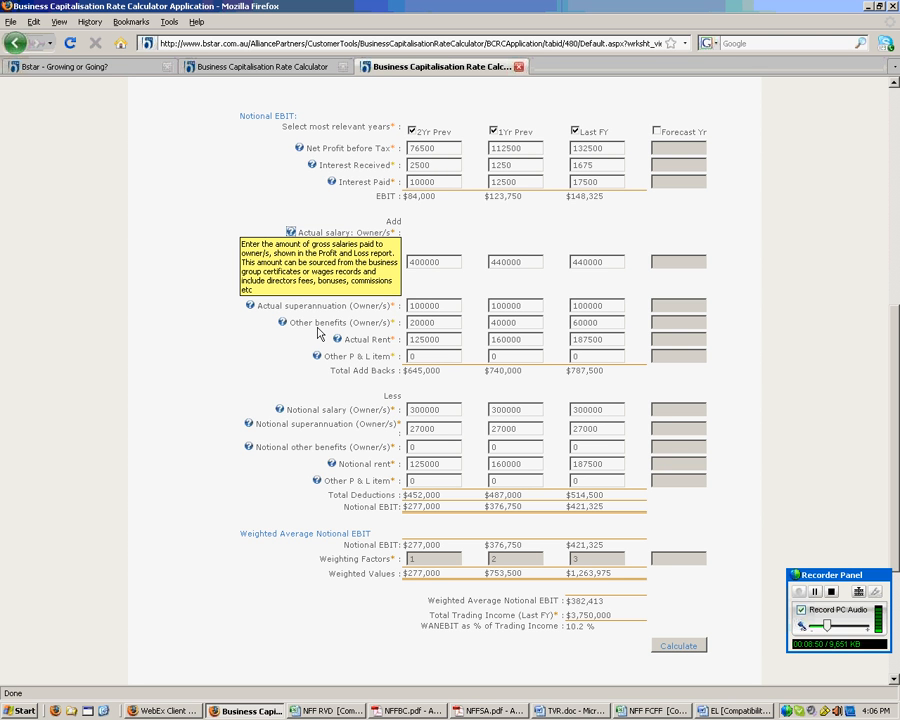
click(282, 322)
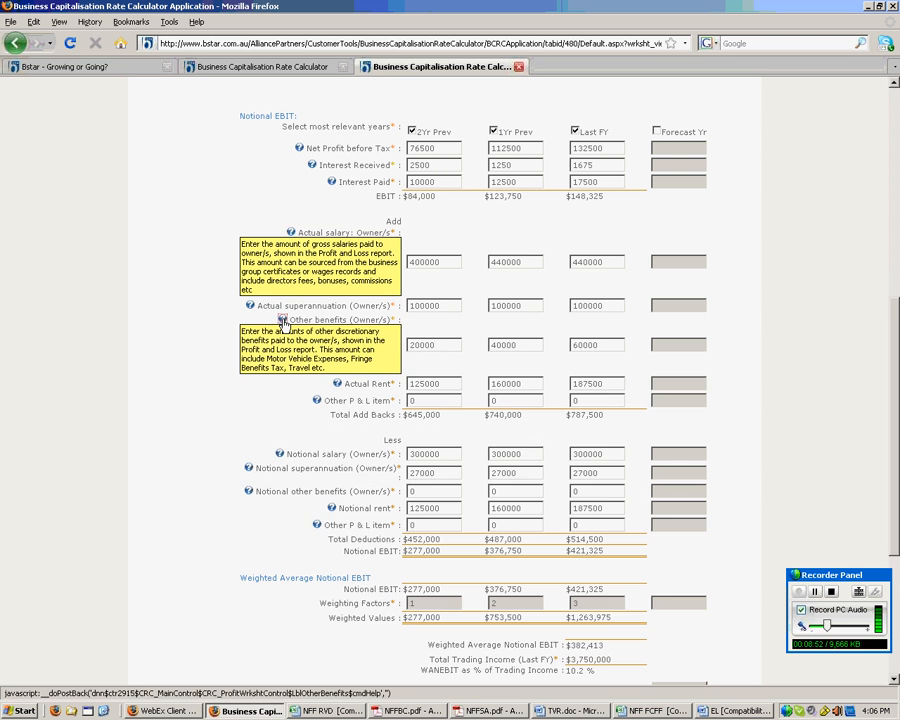
click(316, 400)
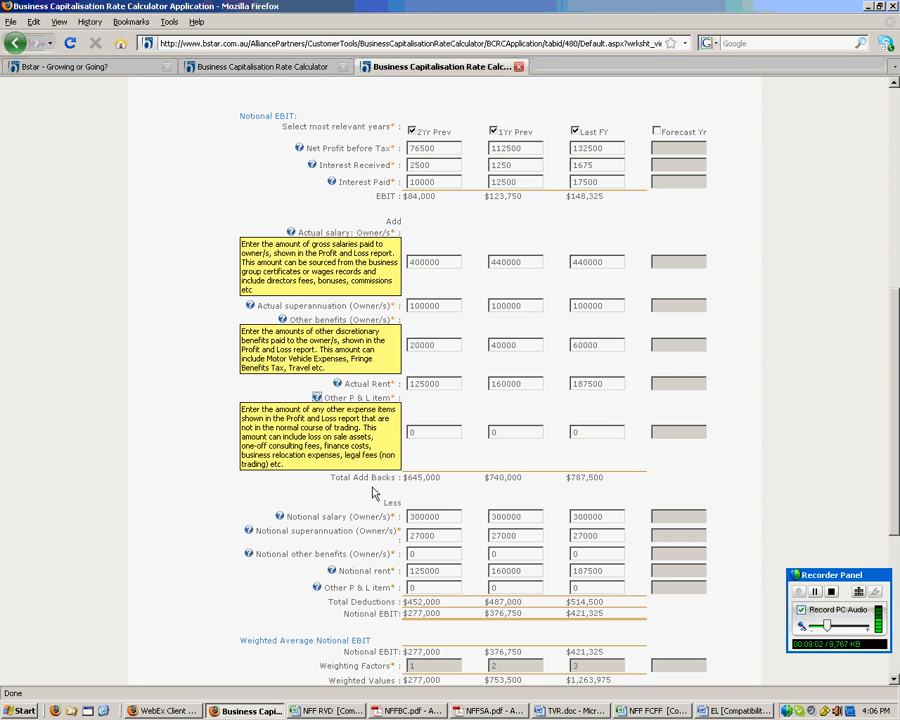
click(318, 397)
click(282, 320)
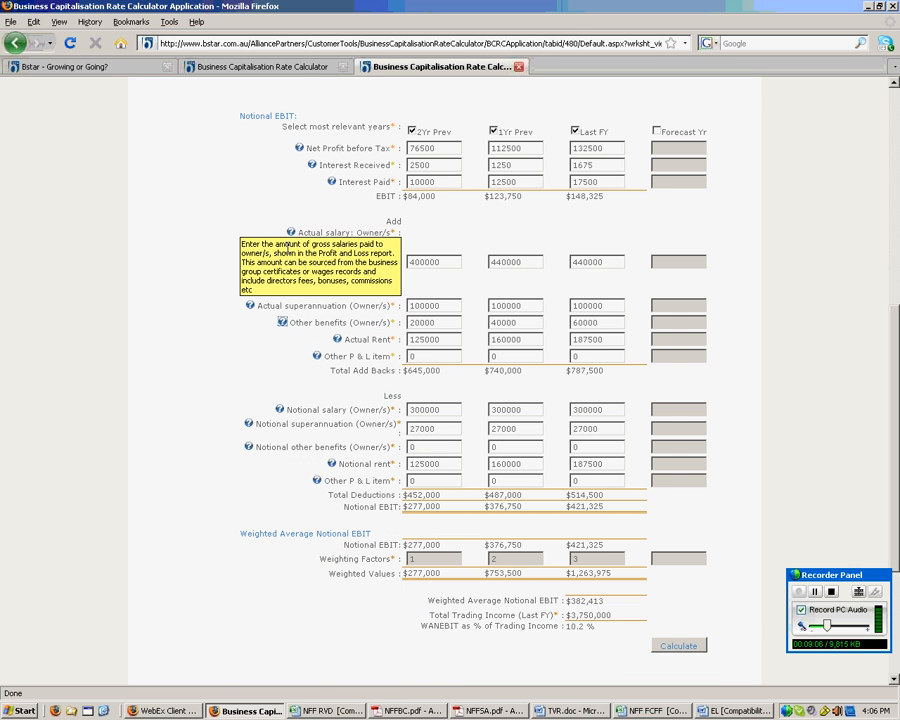
click(290, 232)
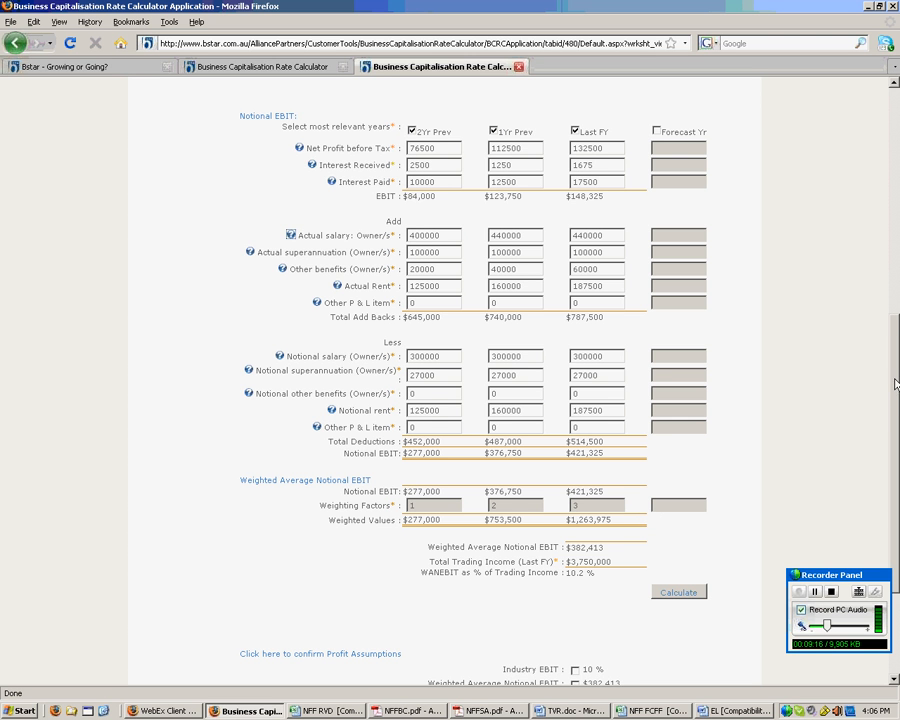
drag(896, 384, 893, 424)
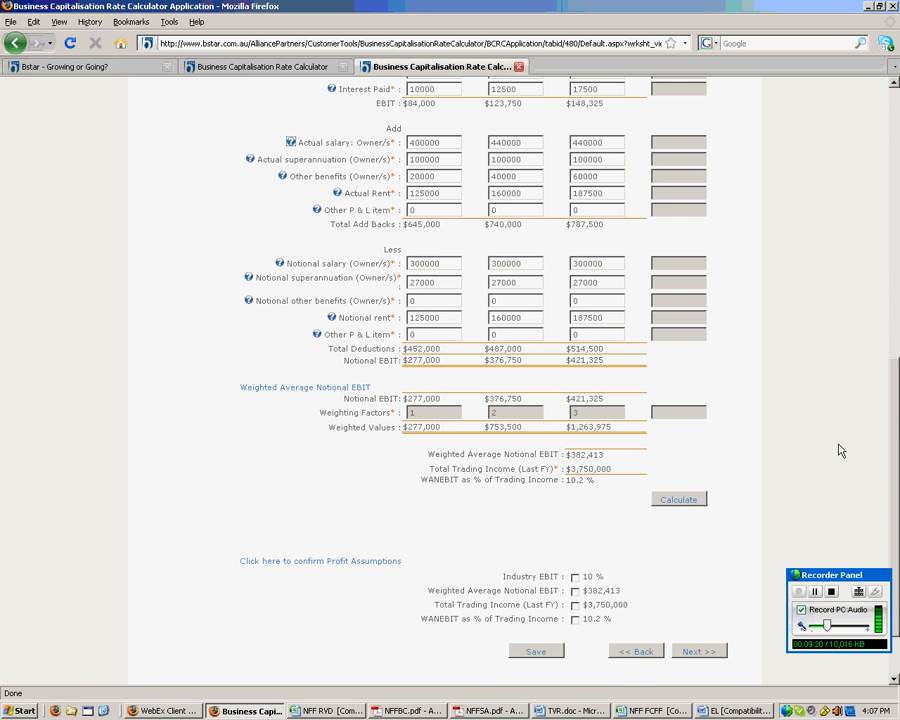
drag(608, 456, 488, 447)
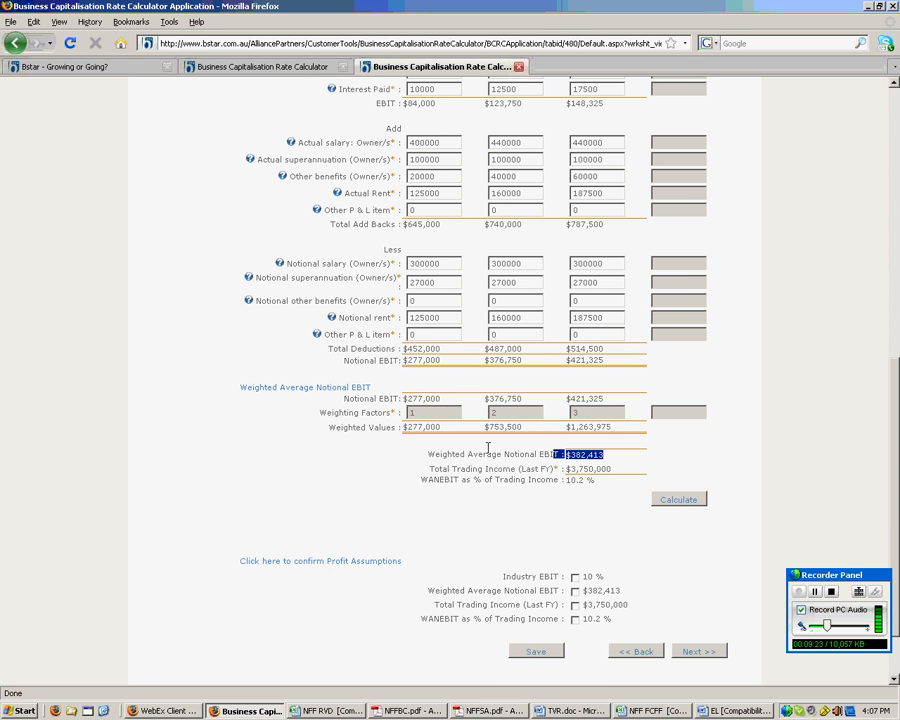
click(376, 462)
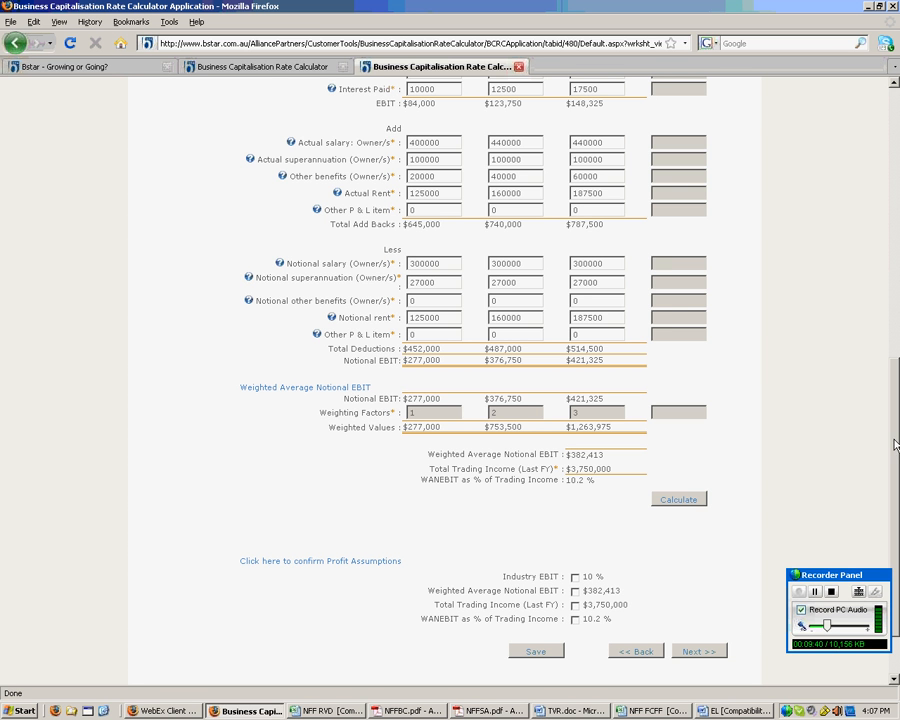
drag(888, 448, 893, 373)
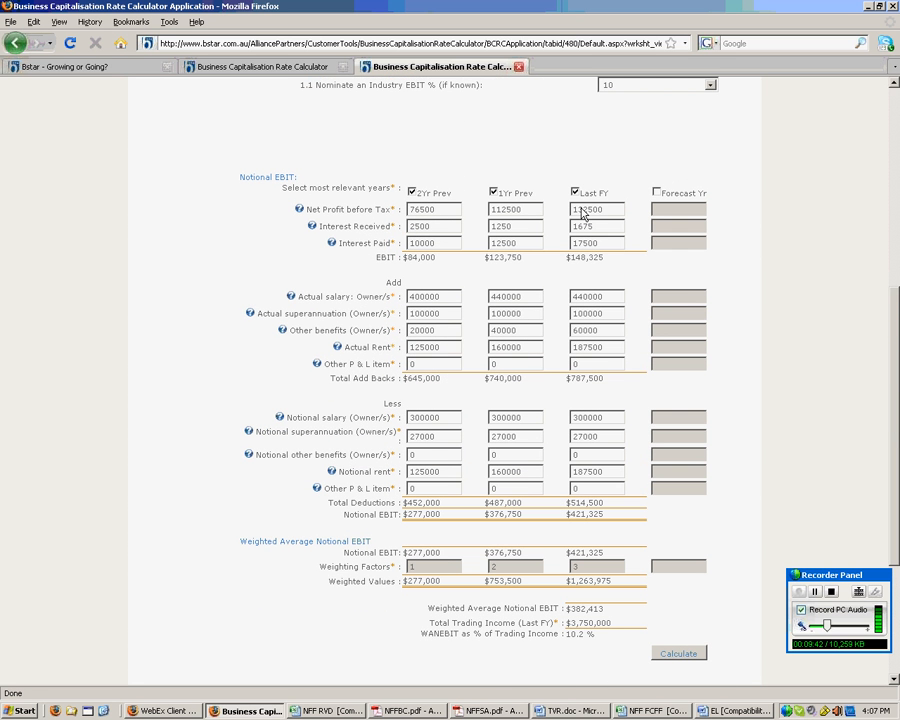
- Change last FY net profit before tax to 0 and recalculate the weighted average notional EBIT
double_click(583, 212)
text(1)
scroll(895, 370, down, 2)
scroll(895, 370, down, 2)
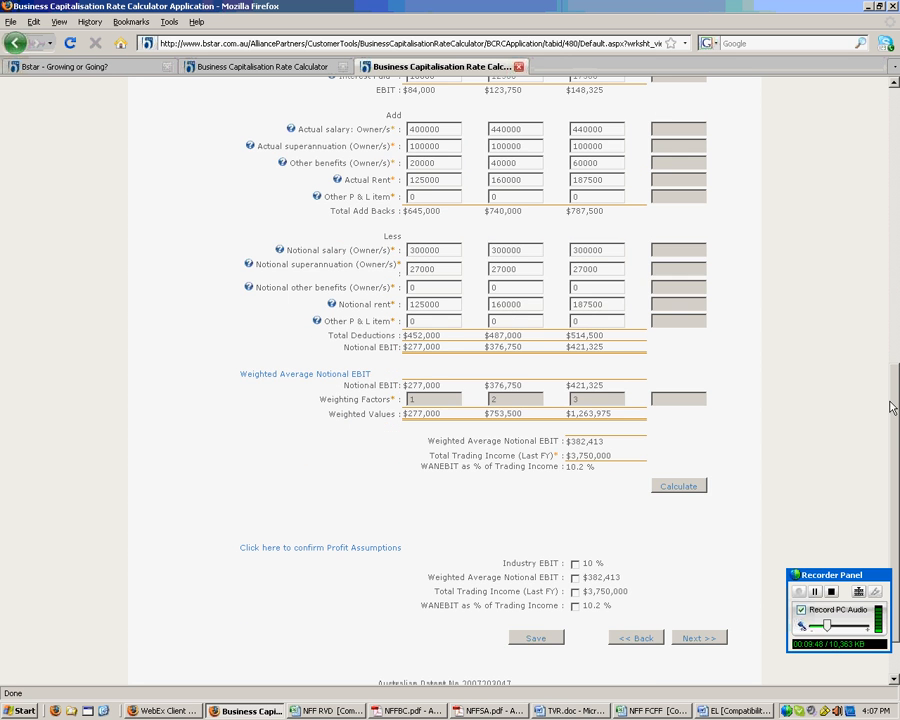
scroll(690, 420, down, 2)
click(694, 422)
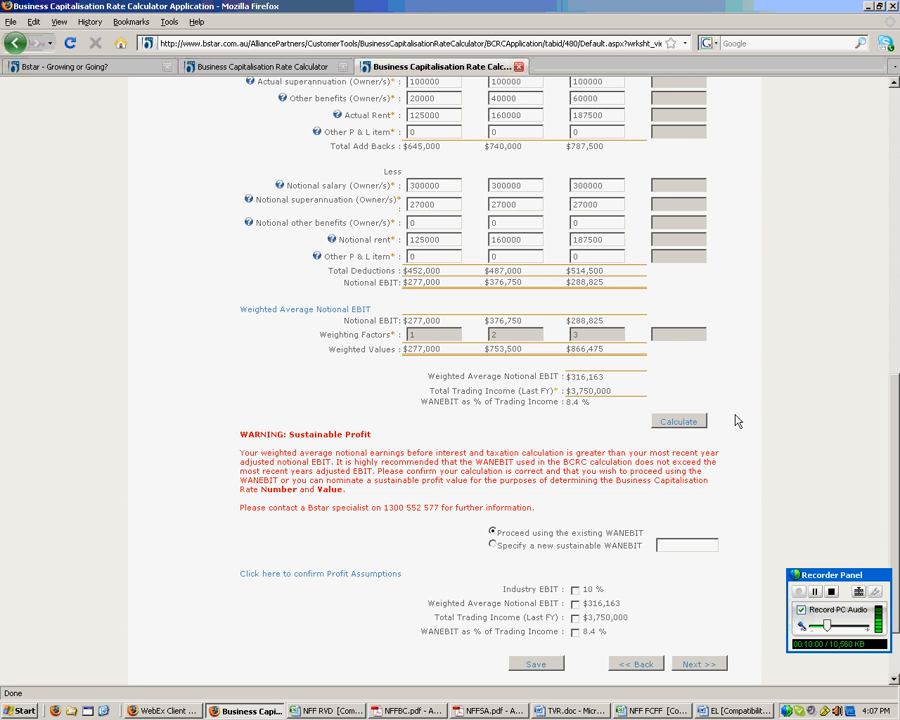
- Review the new $316,163 weighted EBIT and the Sustainable Profit warning, then reselect the 0 net profit
drag(615, 383, 561, 377)
drag(605, 283, 565, 283)
scroll(740, 248, up, 3)
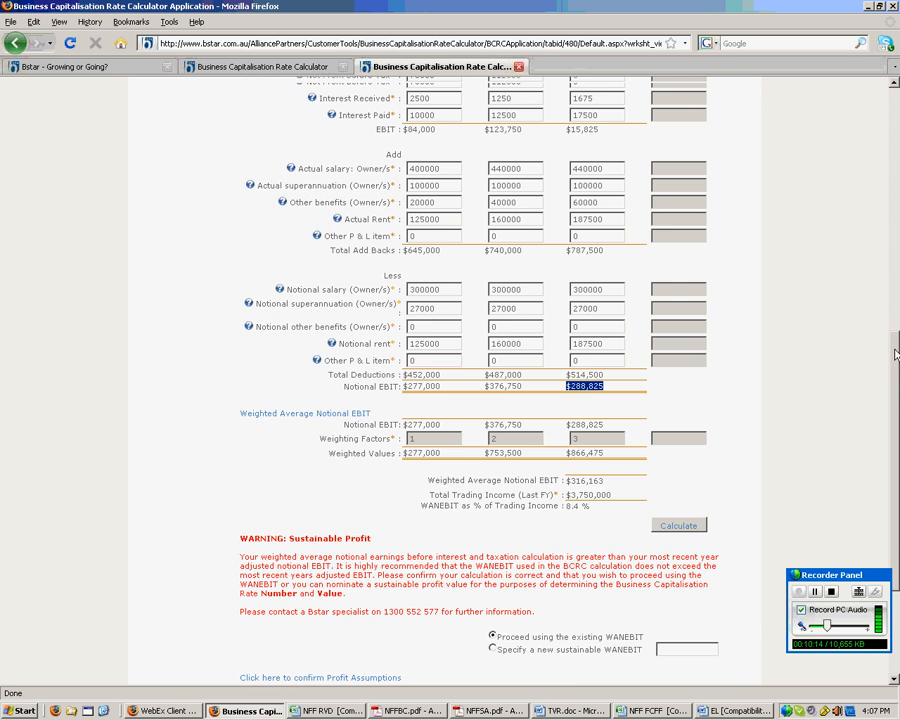
double_click(577, 156)
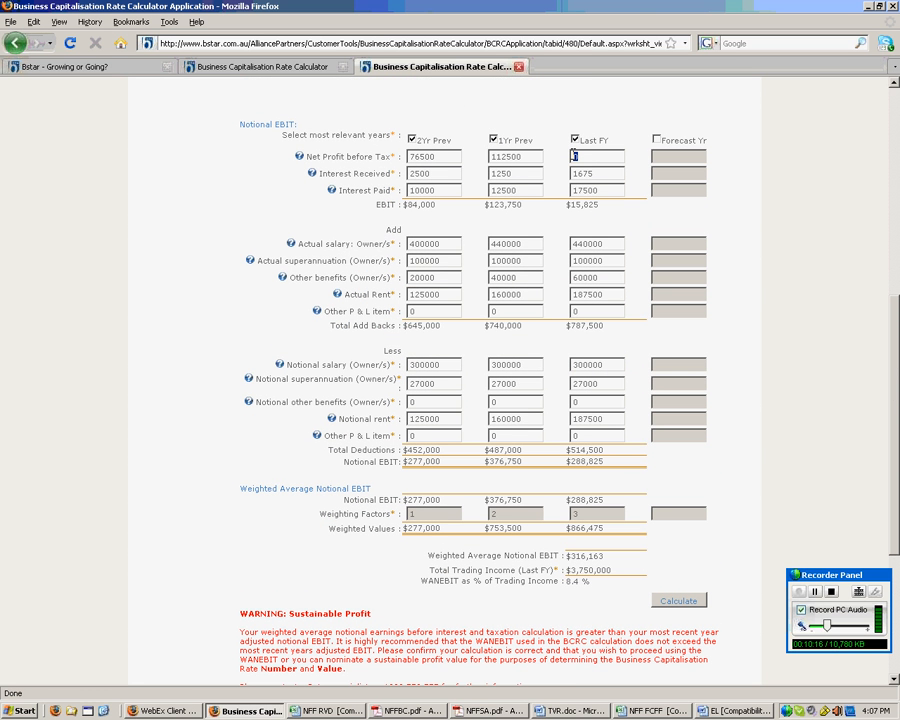
drag(894, 304, 894, 413)
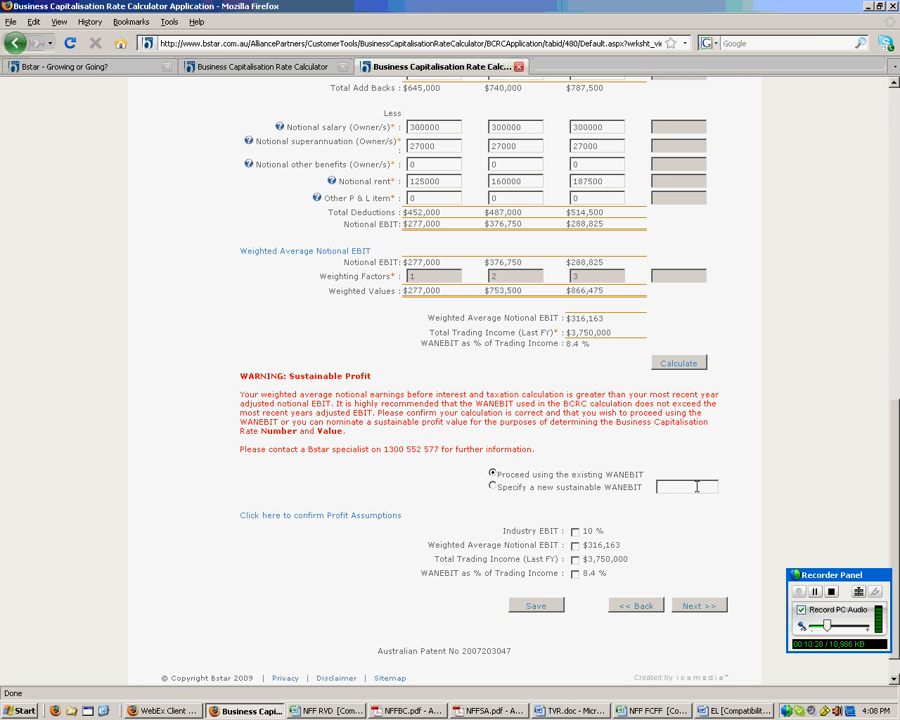
- Confirm the restored 132500 profit assumptions and advance to the BCR Assumptions step
click(814, 593)
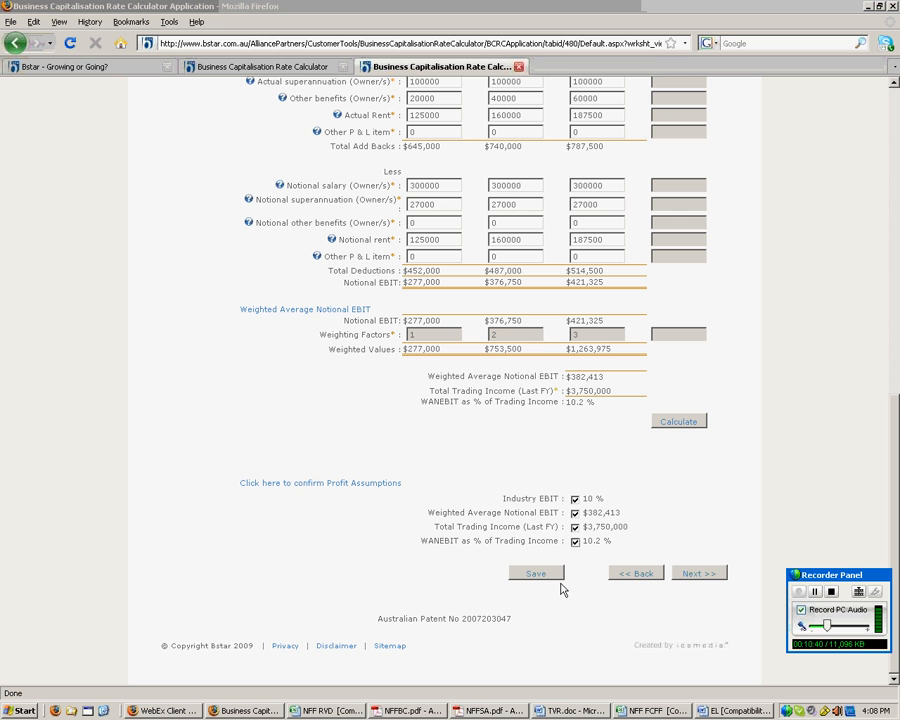
click(688, 575)
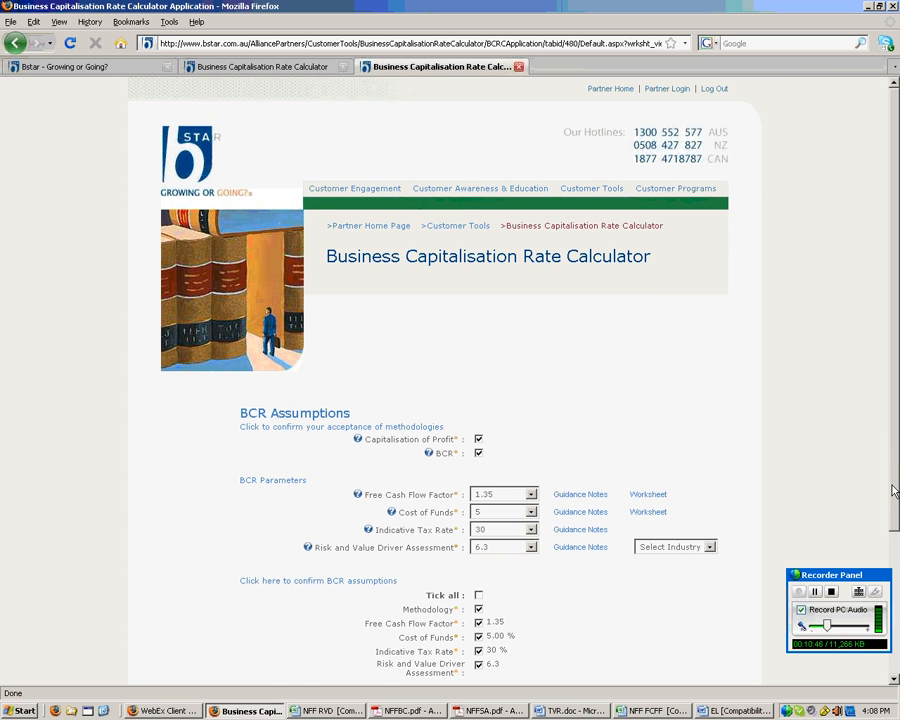
- Read the BCR methodology and Free Cash Flow Factor help notes, then switch to the NFF FCFF workbook
scroll(888, 505, down, 1)
drag(893, 533, 893, 557)
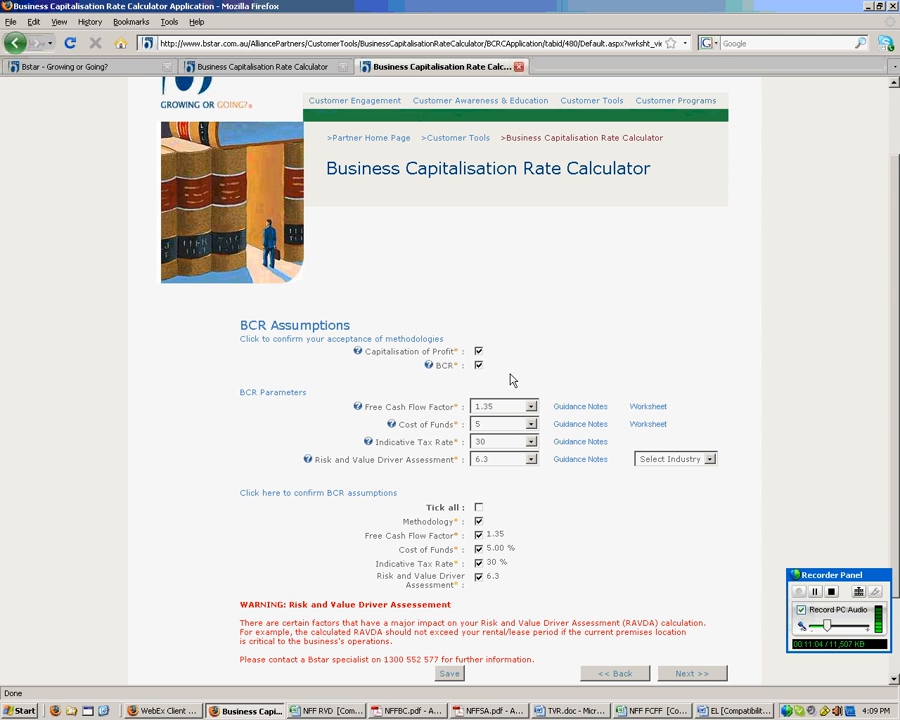
click(428, 365)
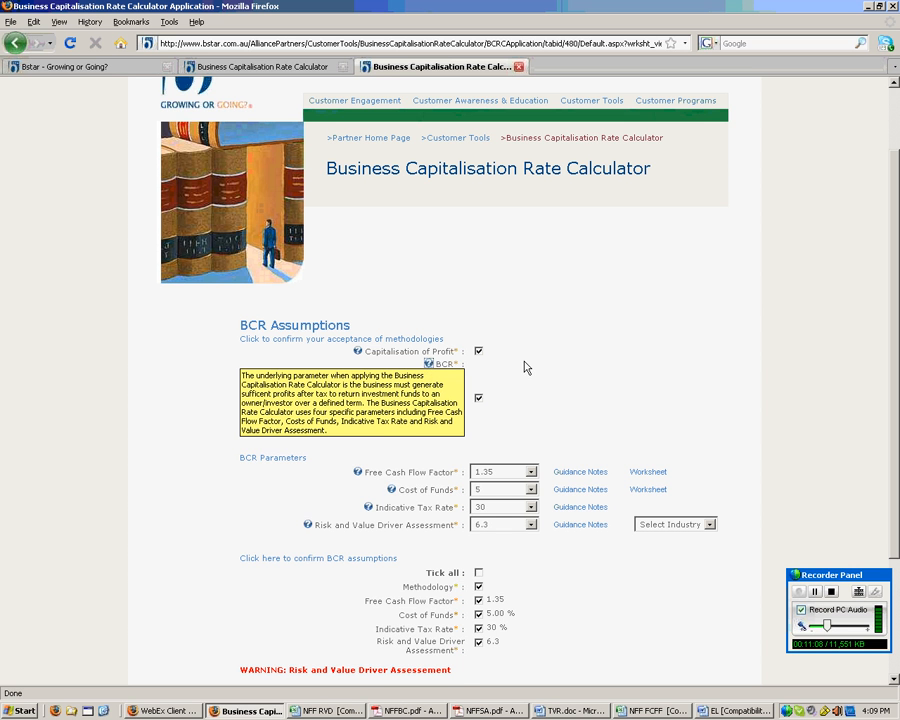
click(428, 365)
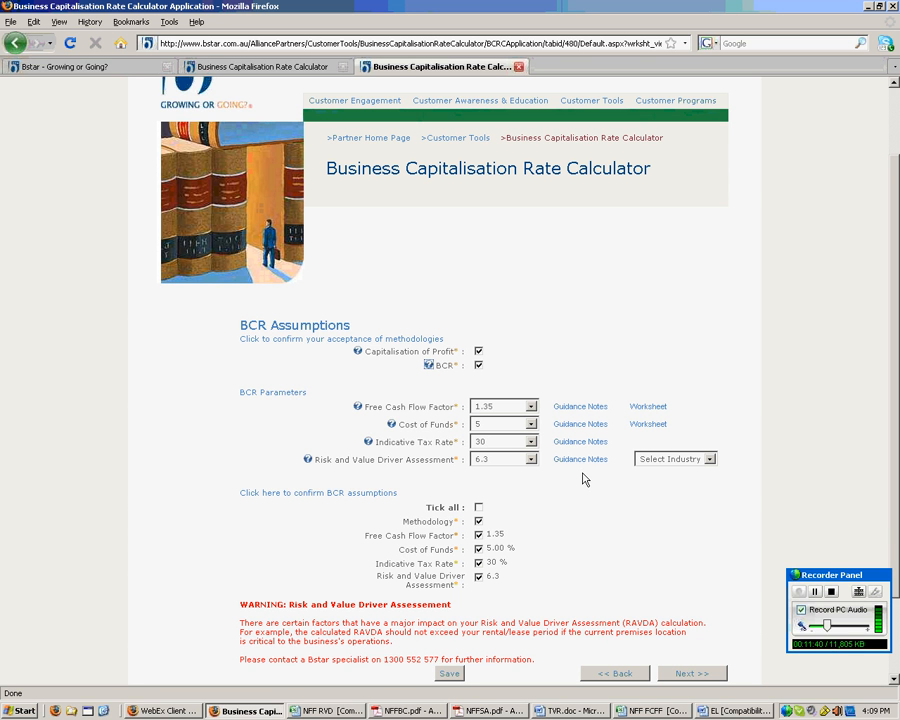
click(815, 592)
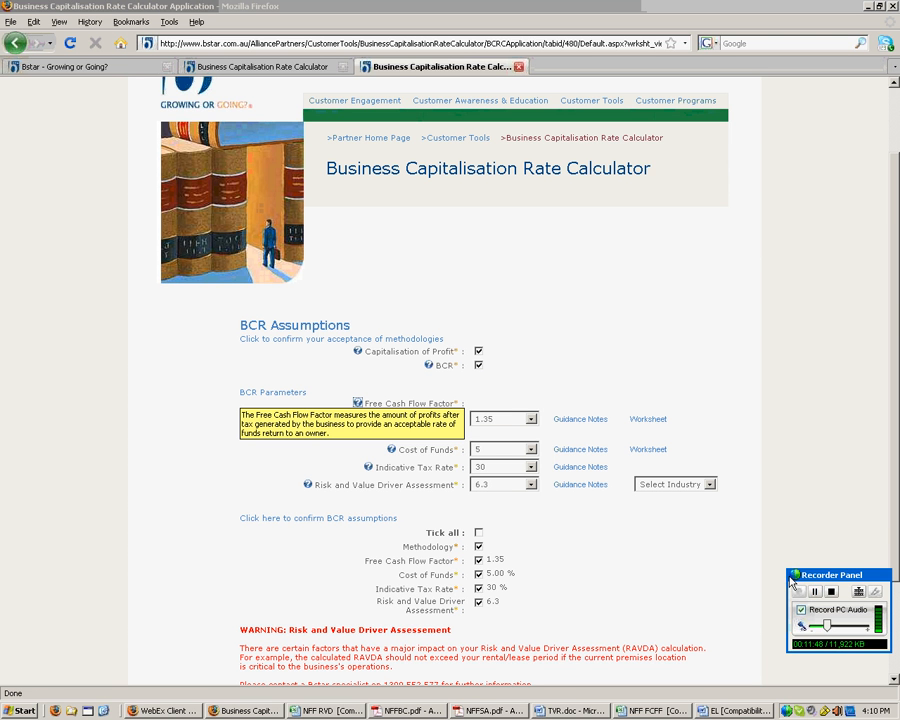
click(357, 403)
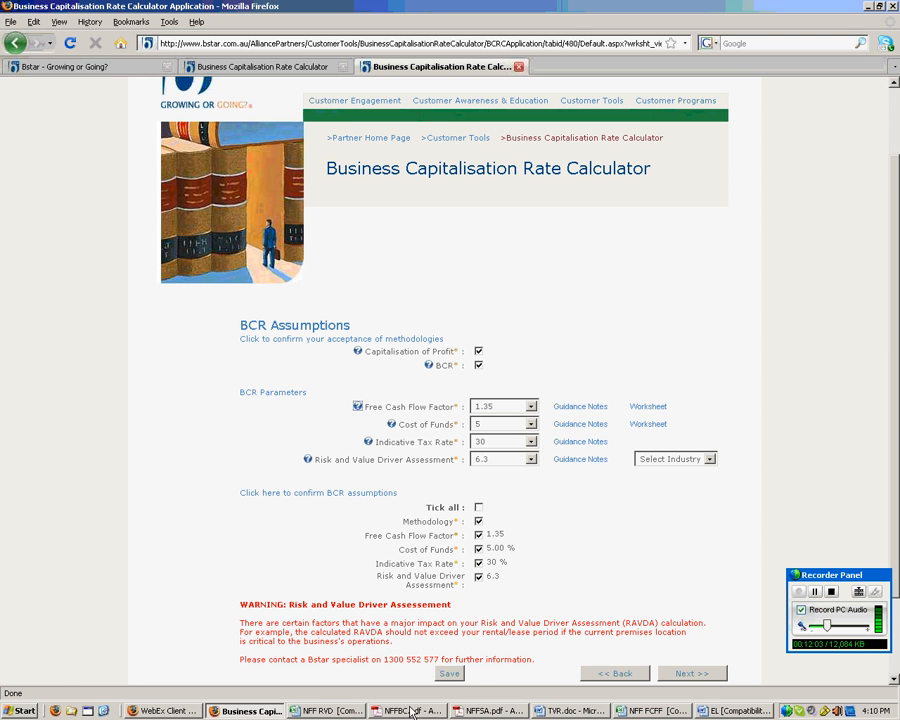
click(652, 711)
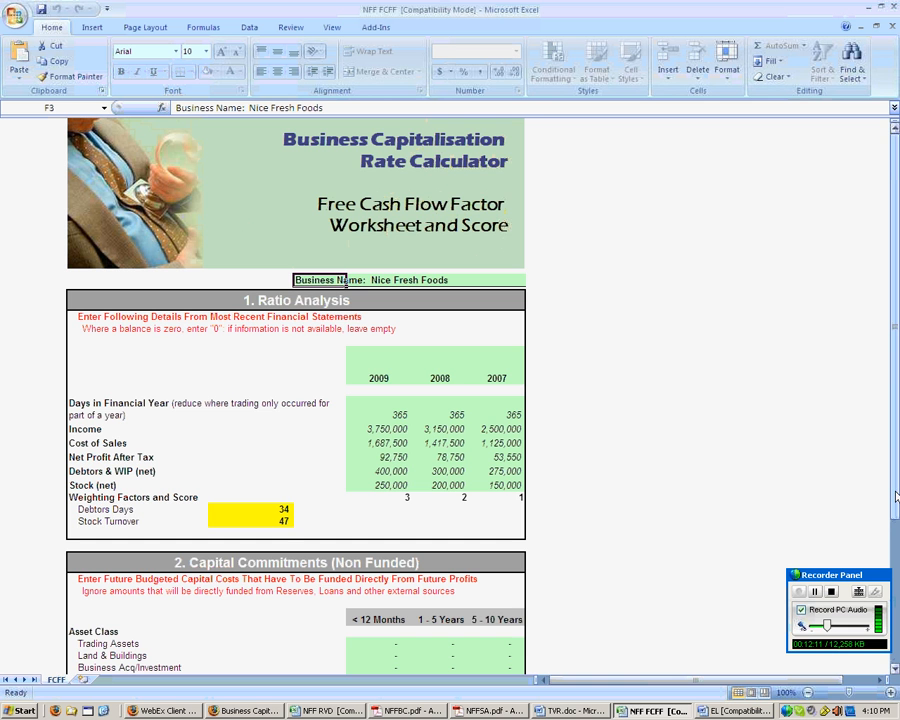
- Check the FCFF sheet's agreed 1.35 factor and switch back to the Firefox calculator
drag(896, 497, 896, 549)
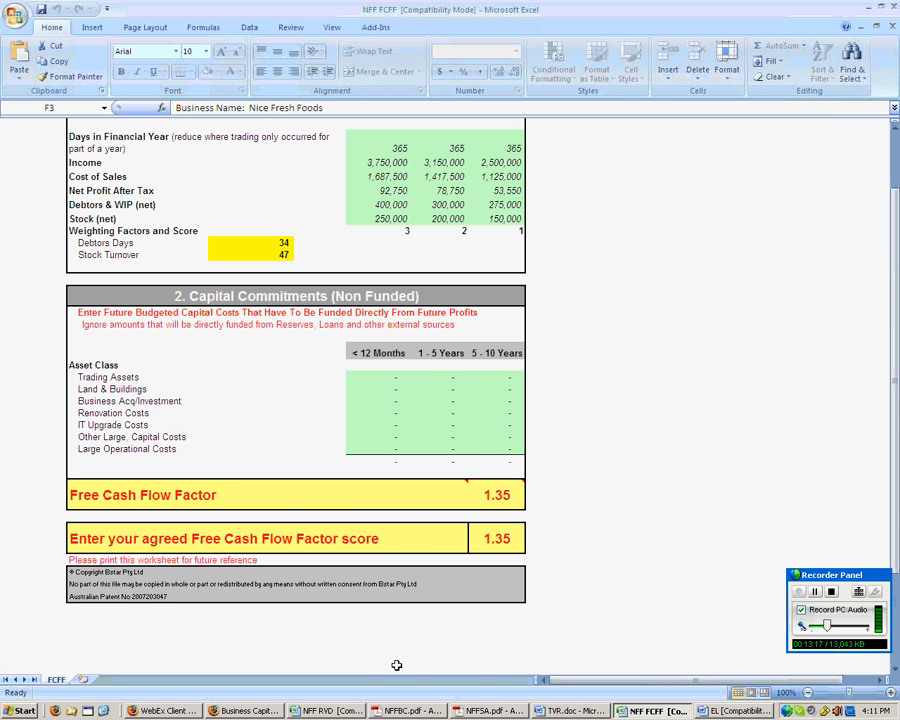
click(250, 711)
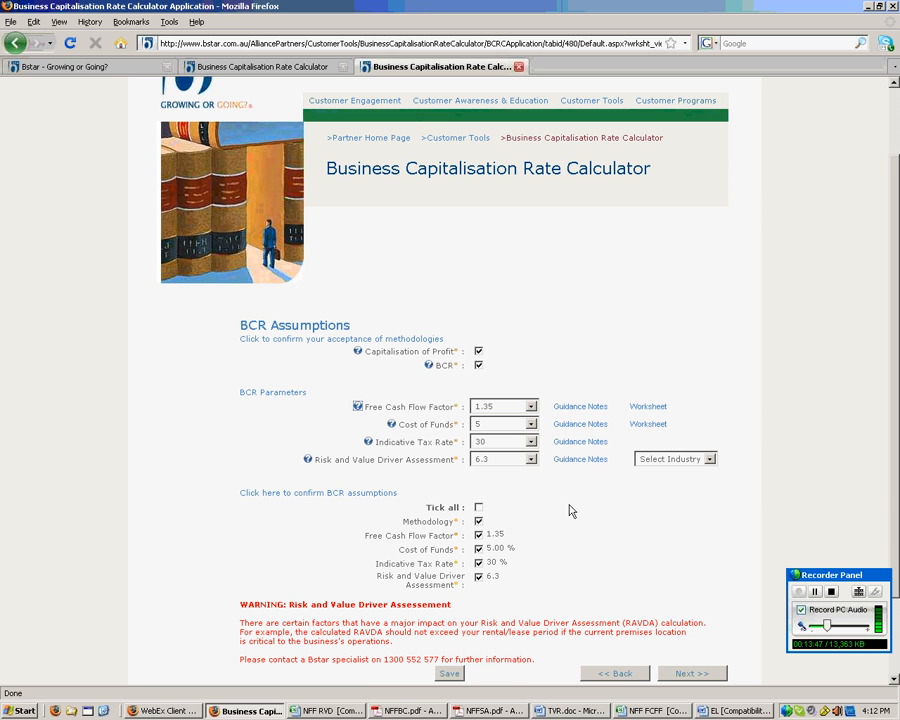
- Read and close the Risk and Value Driver Assessment note, then open the Select Industry list
click(815, 593)
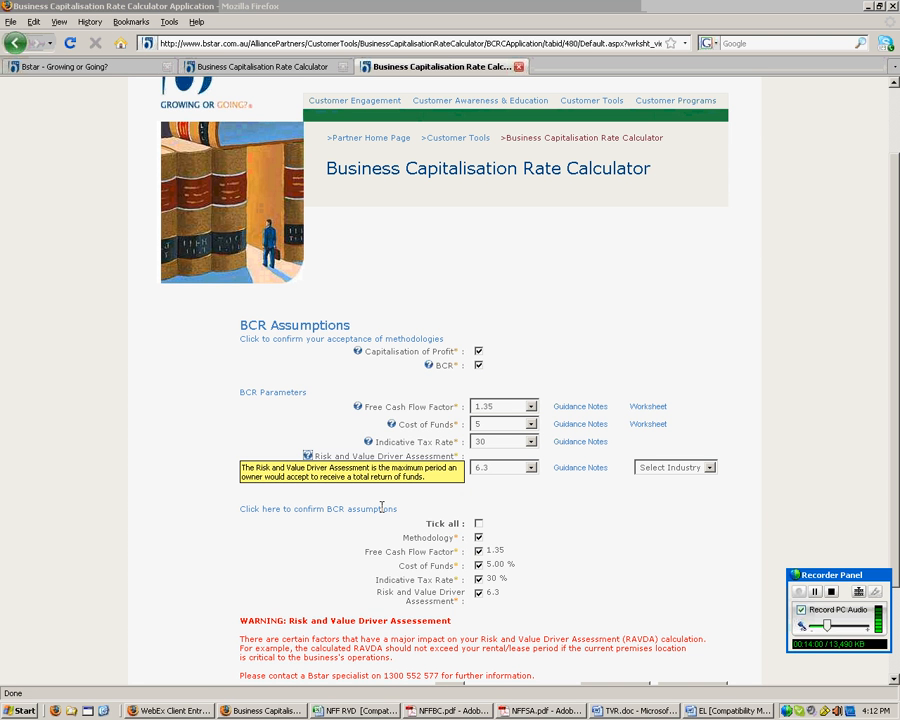
click(305, 456)
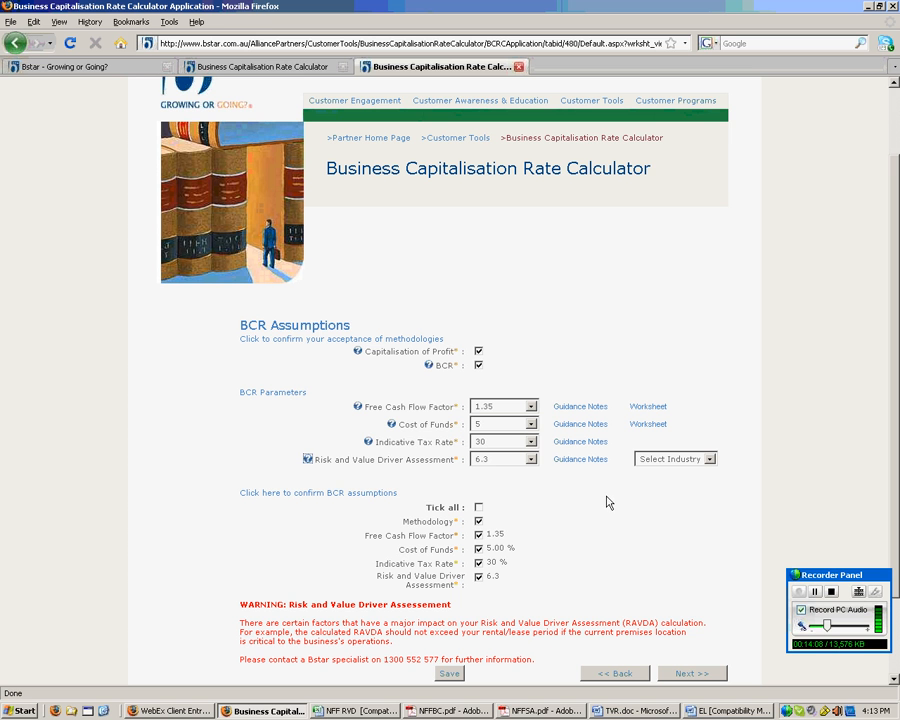
click(709, 459)
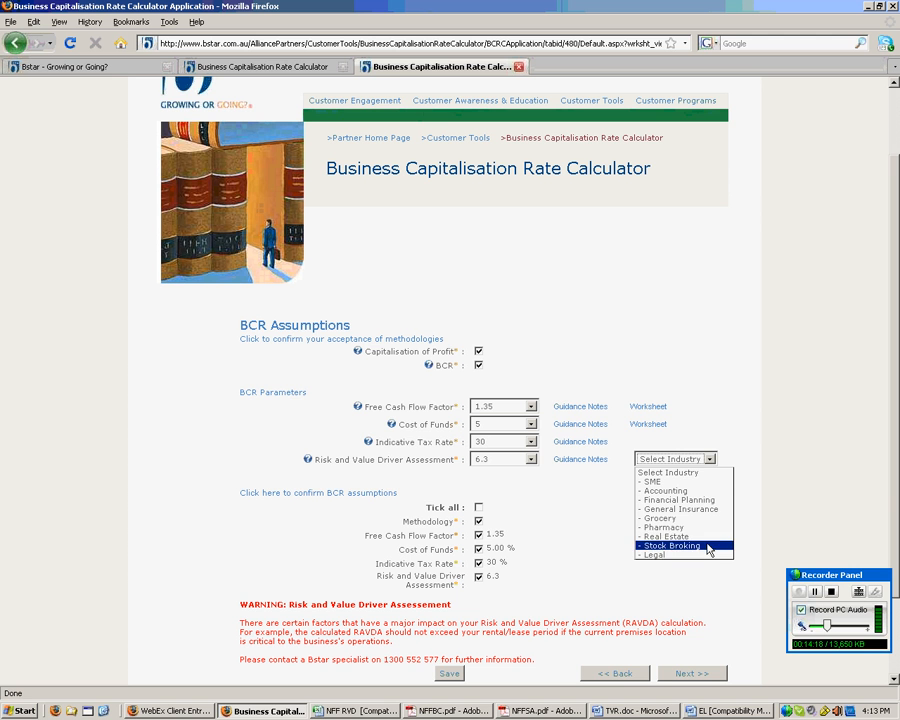
- Choose '- SME' as the industry and switch to the NFF RVD payback term workbook
click(682, 481)
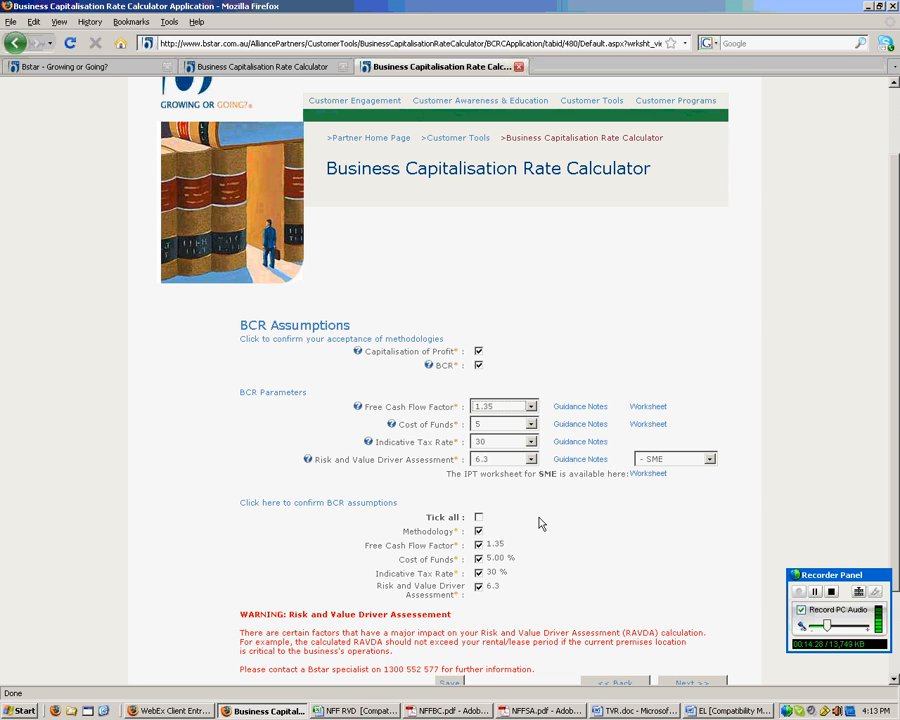
click(380, 711)
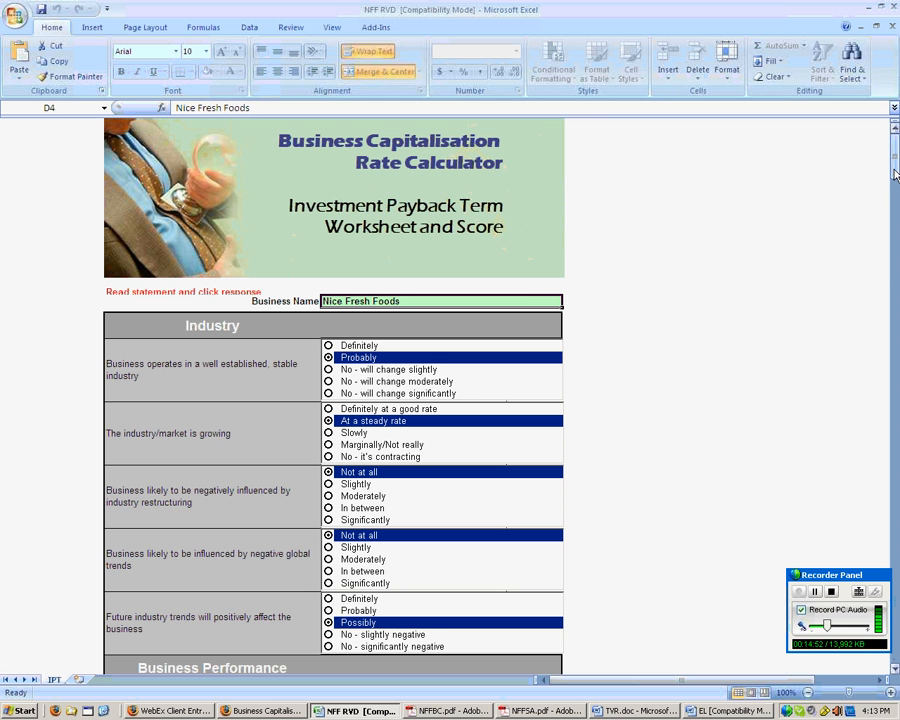
drag(895, 173, 896, 242)
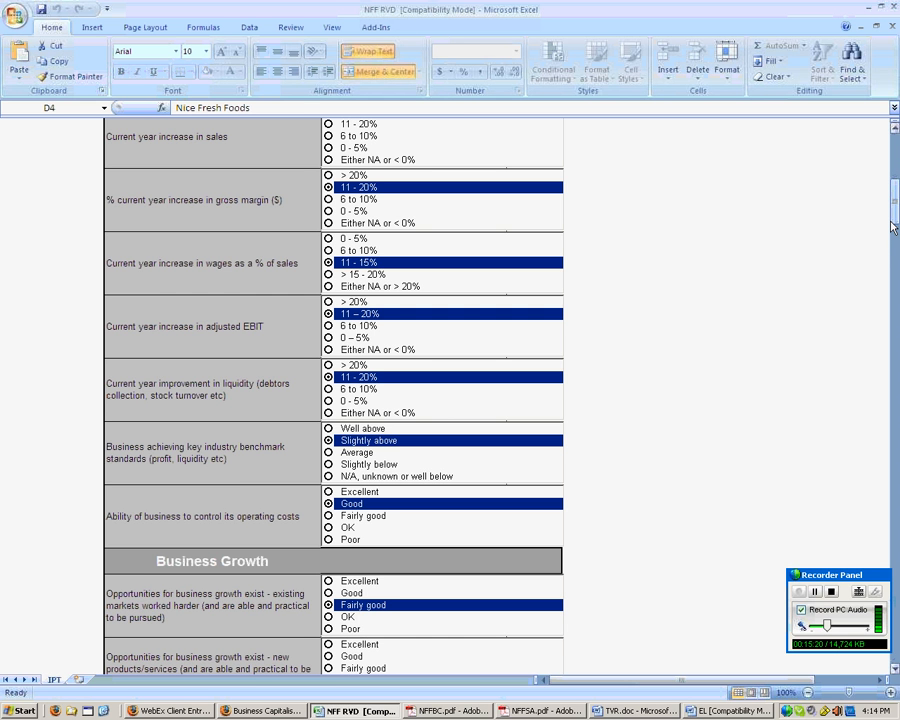
drag(895, 217, 895, 252)
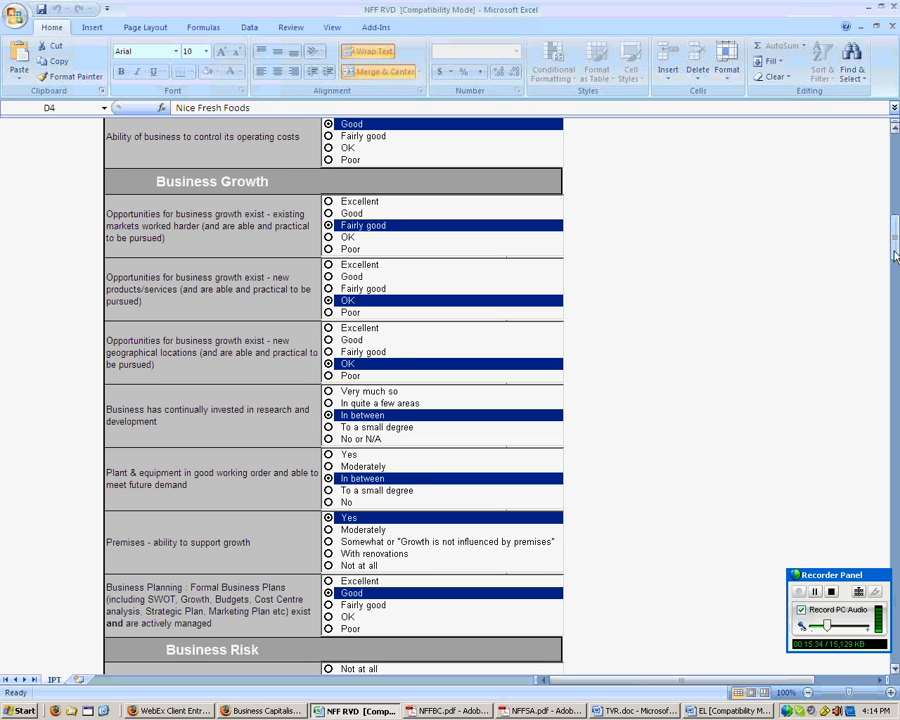
drag(895, 255, 897, 374)
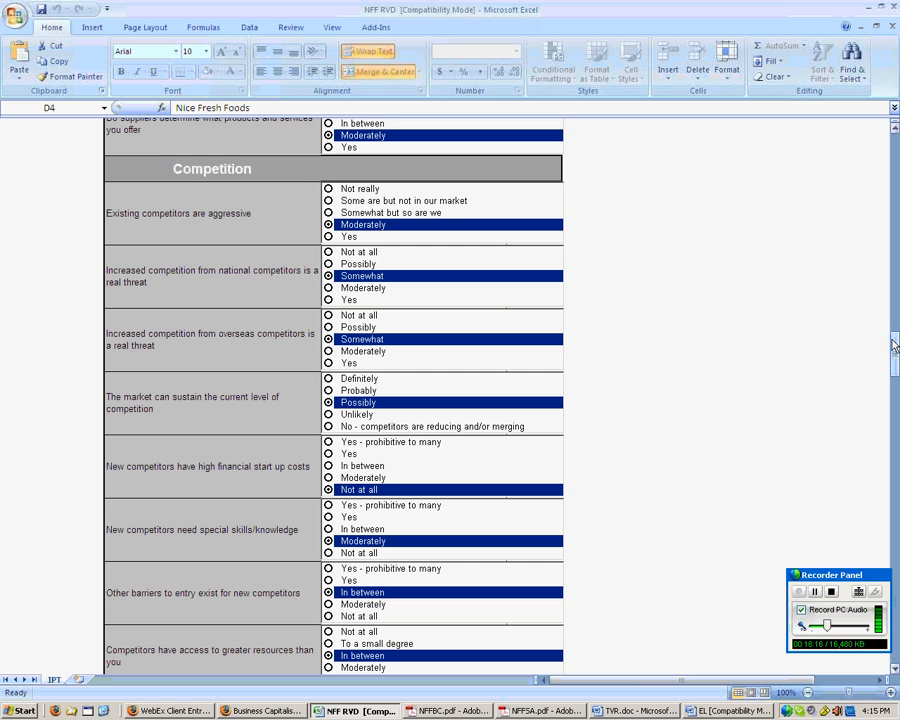
drag(893, 347, 894, 394)
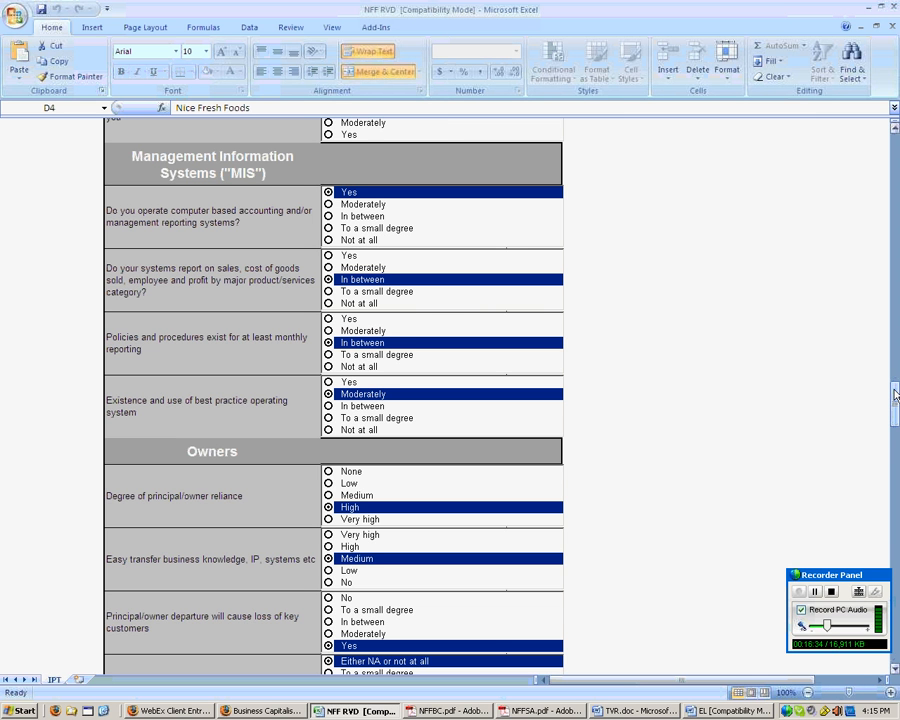
drag(895, 395, 896, 466)
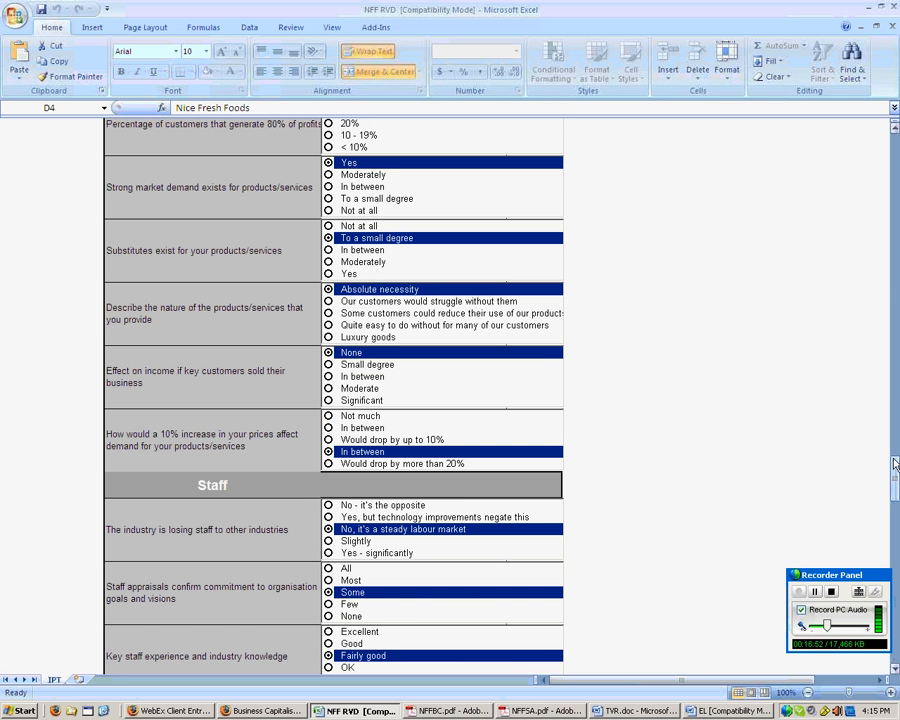
drag(896, 465, 896, 547)
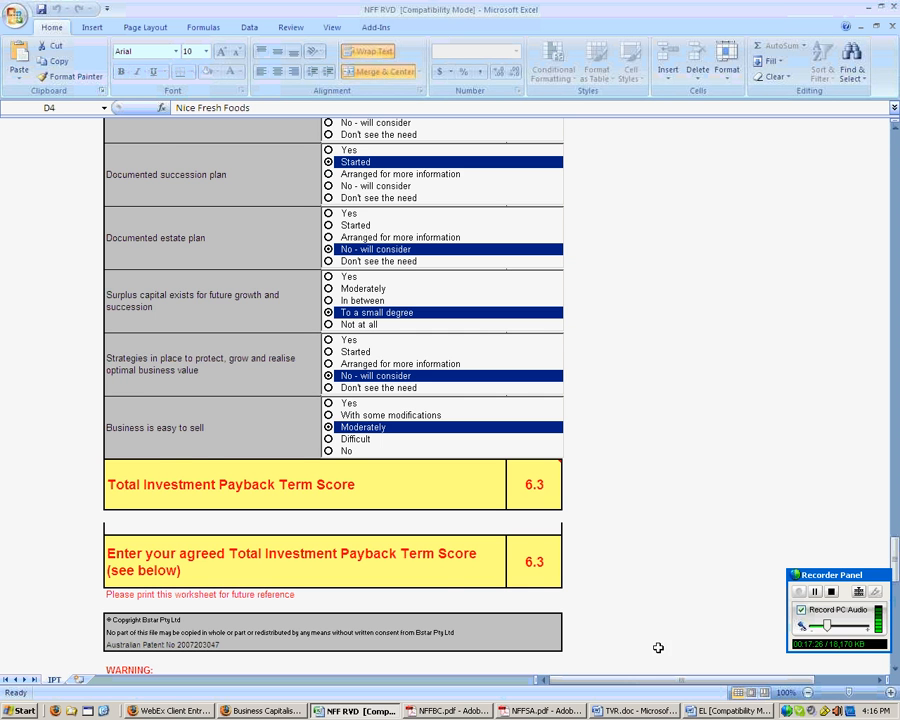
- Return to the calculator, tick 'Tick all' for the BCR assumptions, and scroll down to Next
click(266, 711)
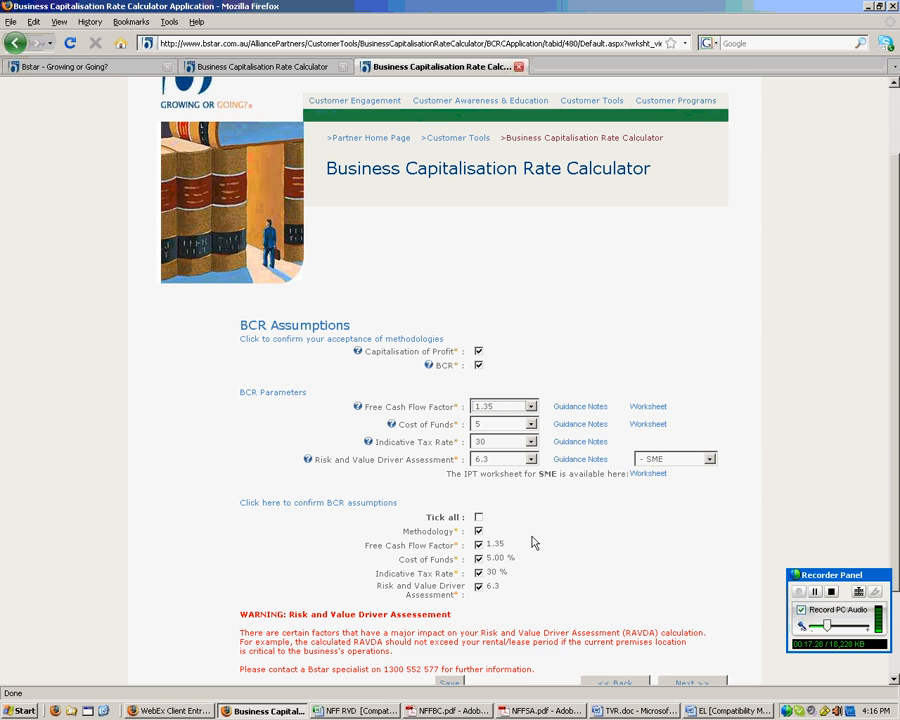
click(478, 517)
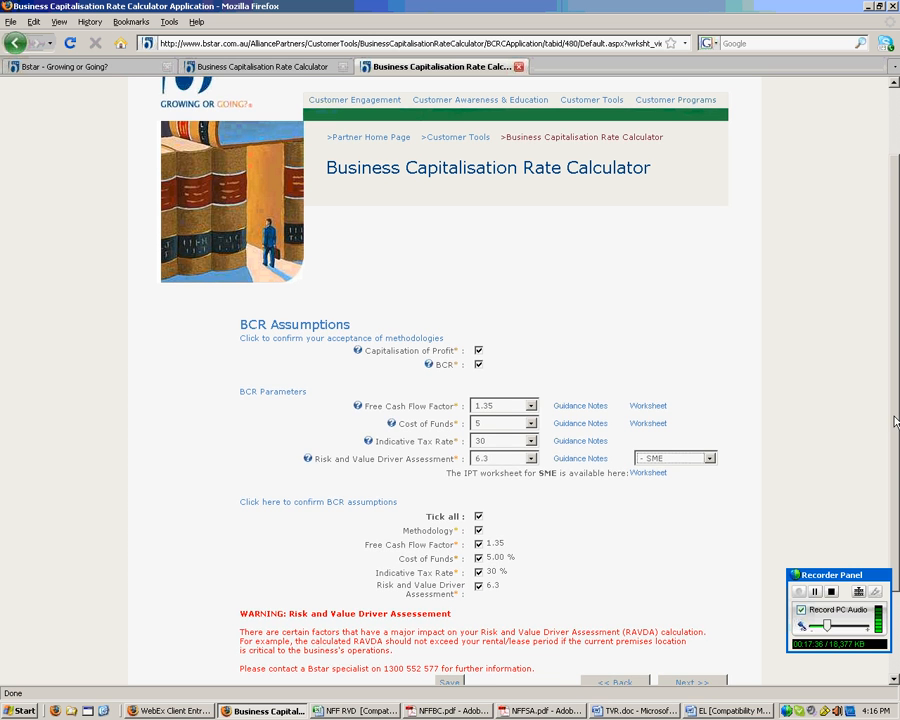
scroll(893, 438, down, 1)
scroll(893, 438, down, 2)
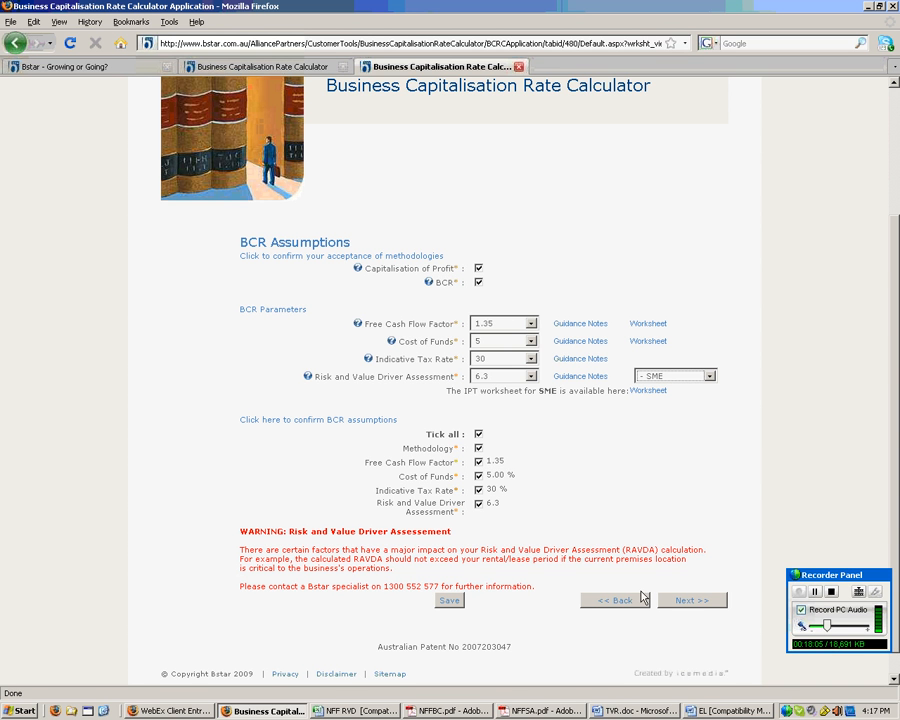
- Advance to the Confirm Assumptions summary (Wholesale, Sale Price, 10.2% WANEBIT, 6.3 years) and confirm it
click(697, 603)
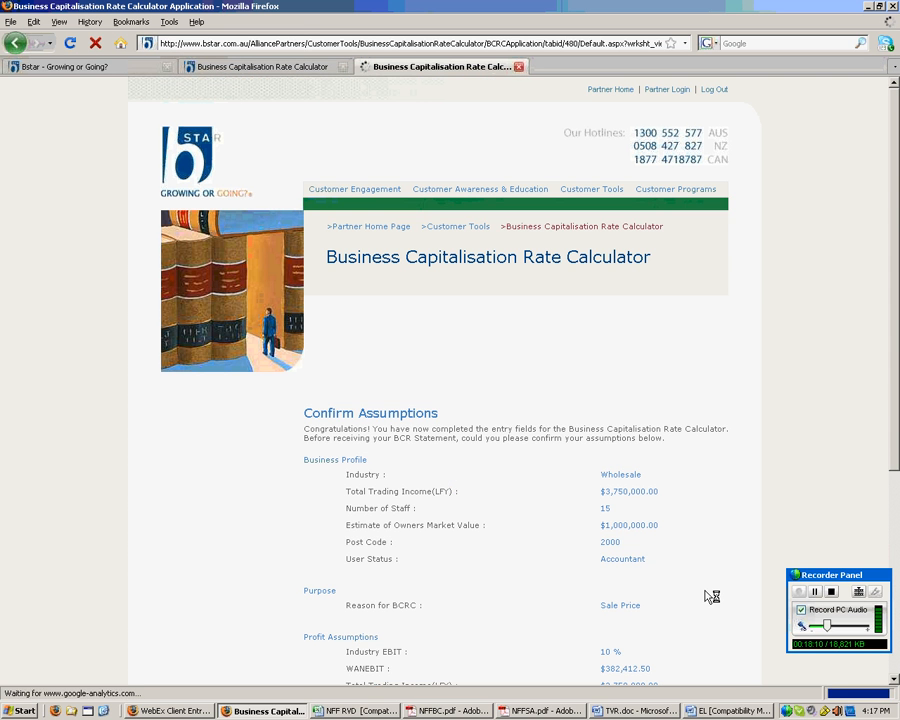
scroll(896, 457, down, 1)
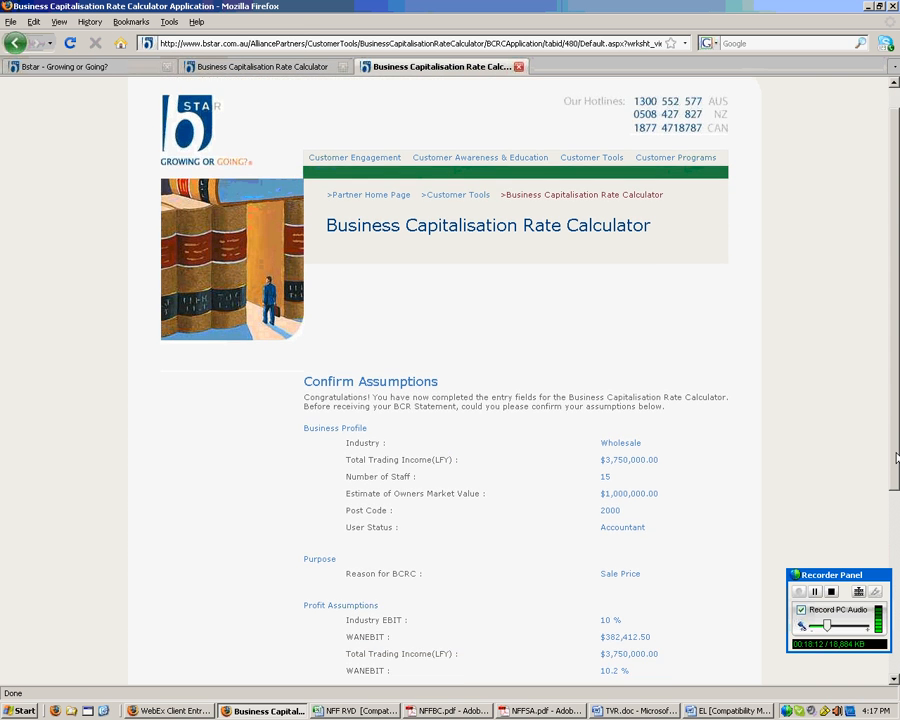
drag(896, 457, 895, 617)
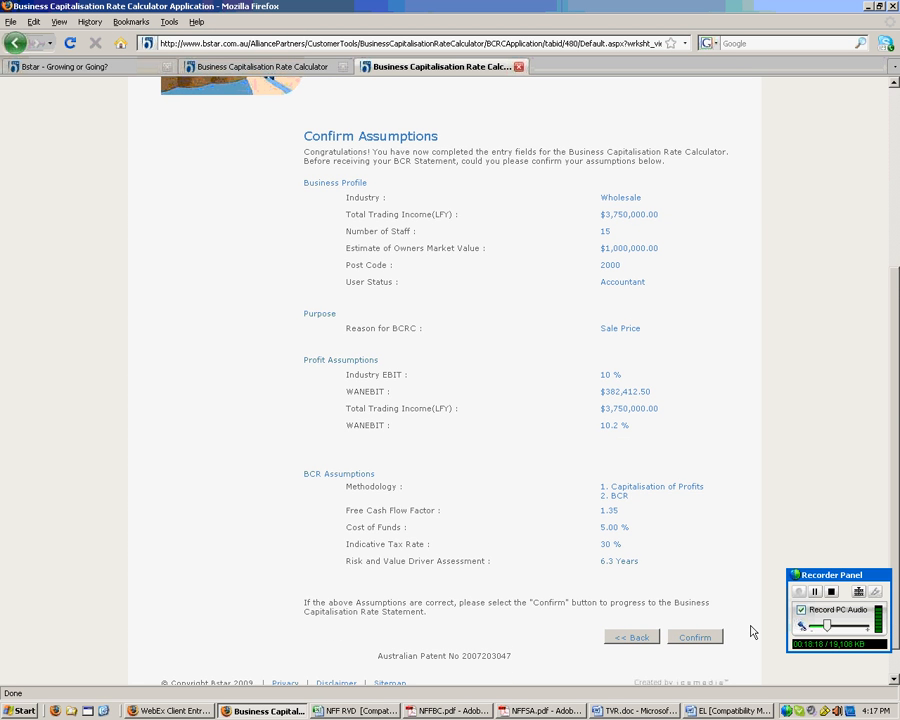
scroll(724, 628, down, 1)
click(698, 602)
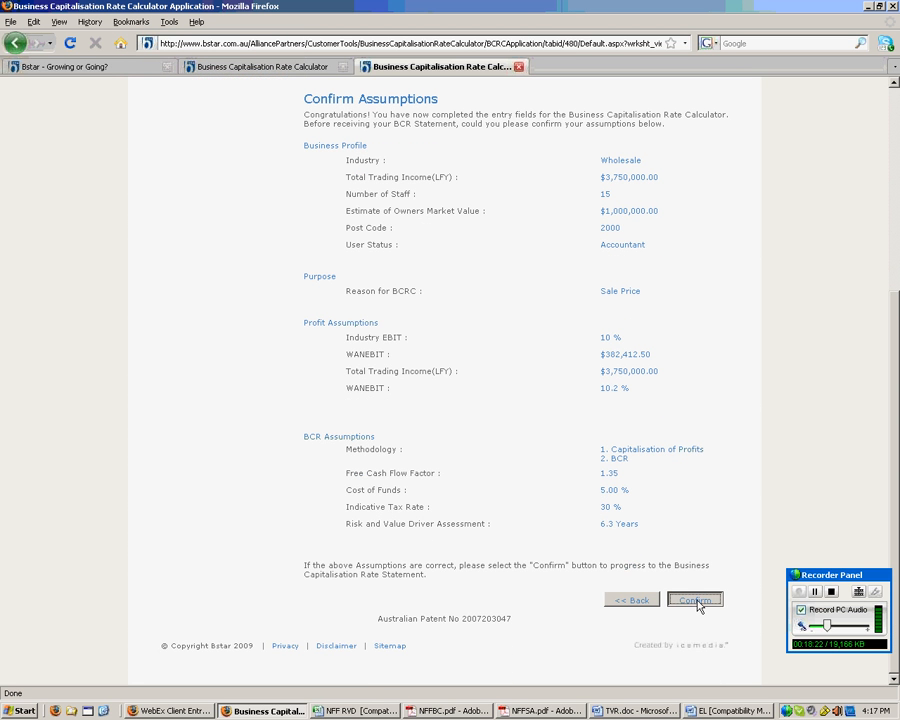
- In NFFBC.pdf, highlight the 2.96 capitalisation rate, $3,750,000 trading income and $382,413 WANEBIT
click(445, 711)
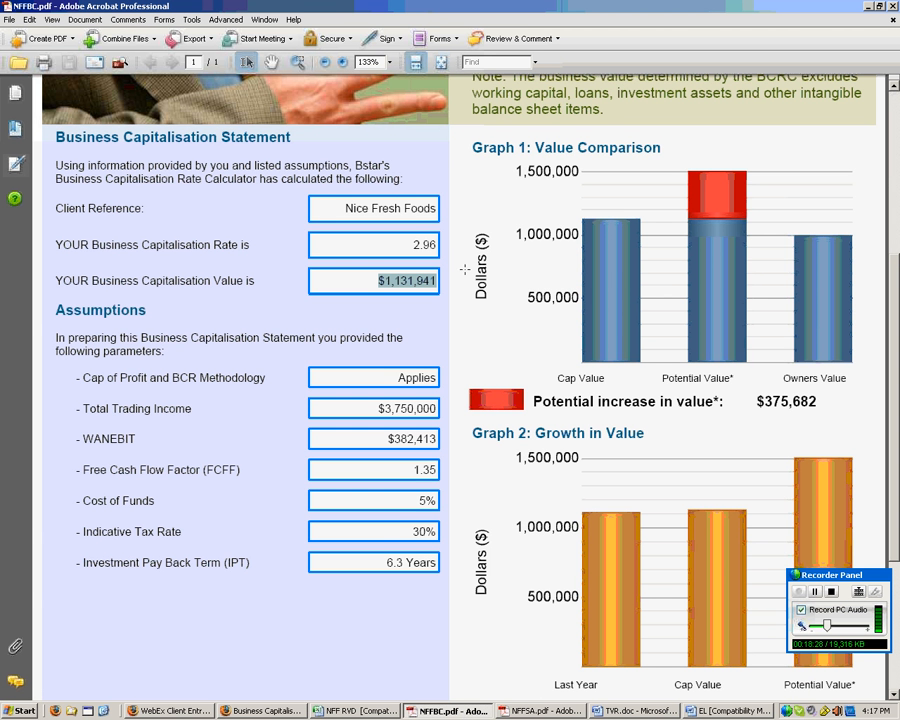
click(421, 241)
drag(421, 241, 450, 246)
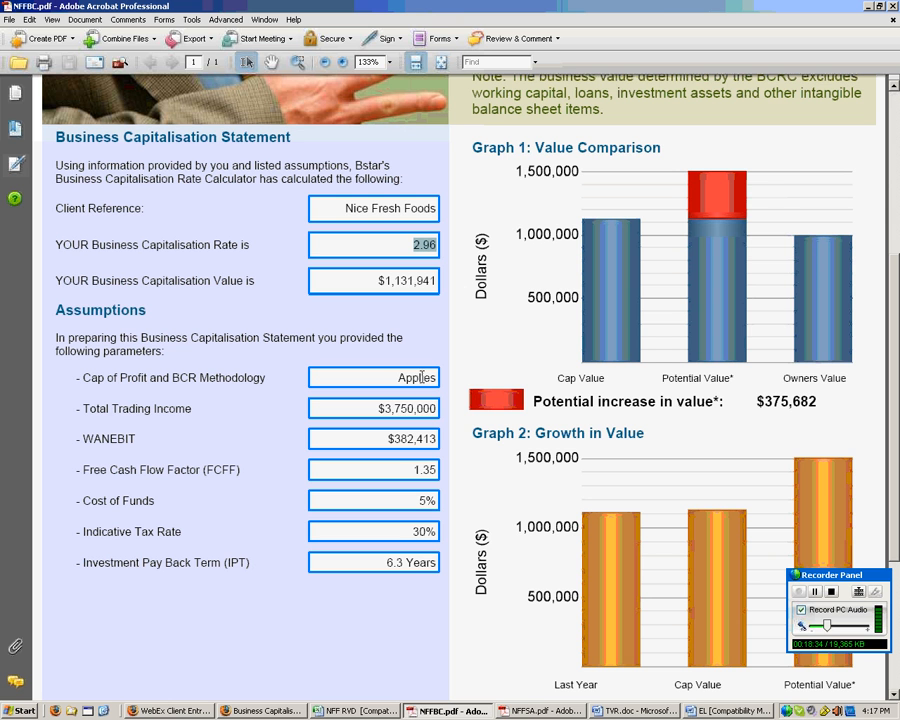
drag(379, 408, 439, 410)
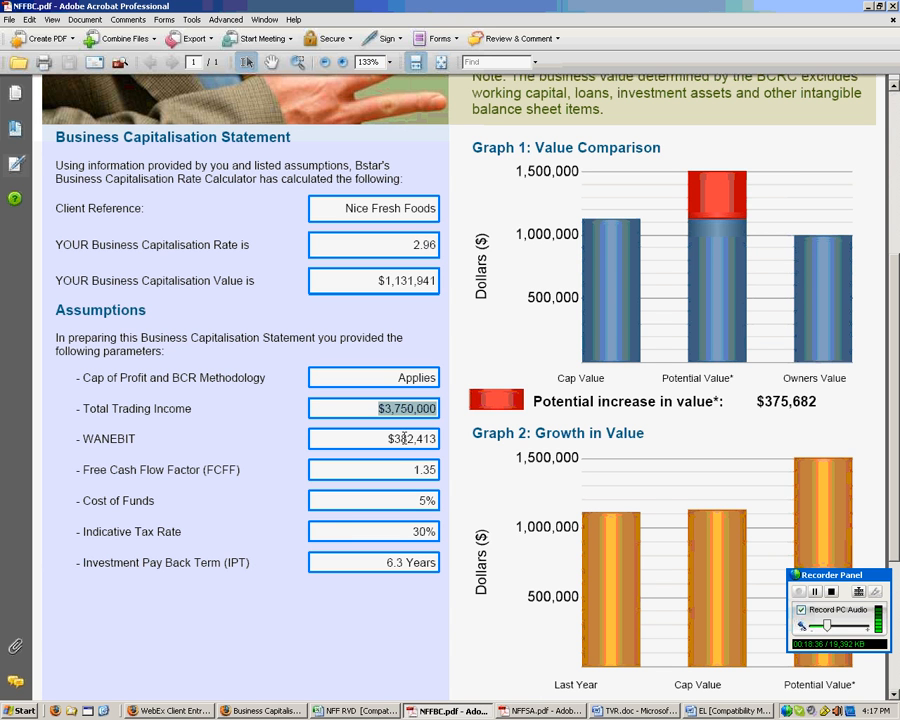
drag(386, 440, 460, 470)
click(418, 470)
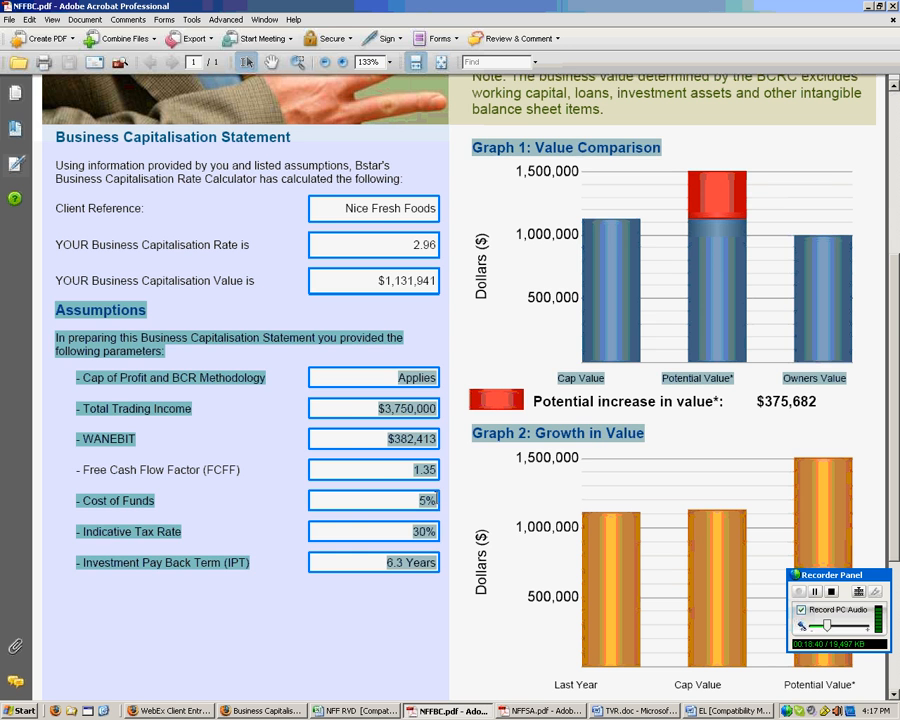
- Inspect the Graph 1 value comparison chart, then return to the calculator in Firefox
click(715, 277)
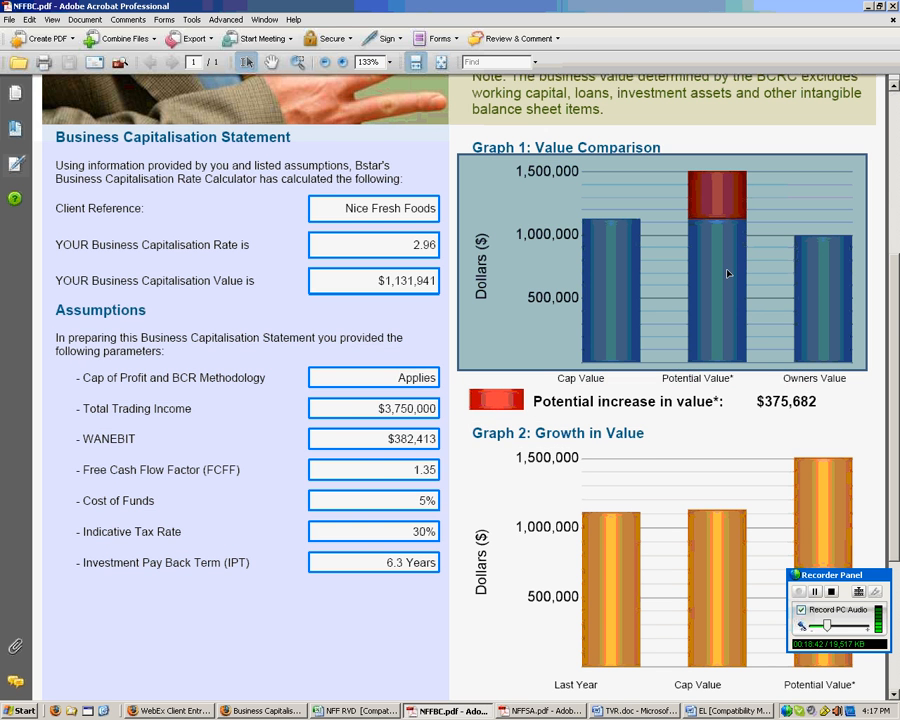
click(693, 412)
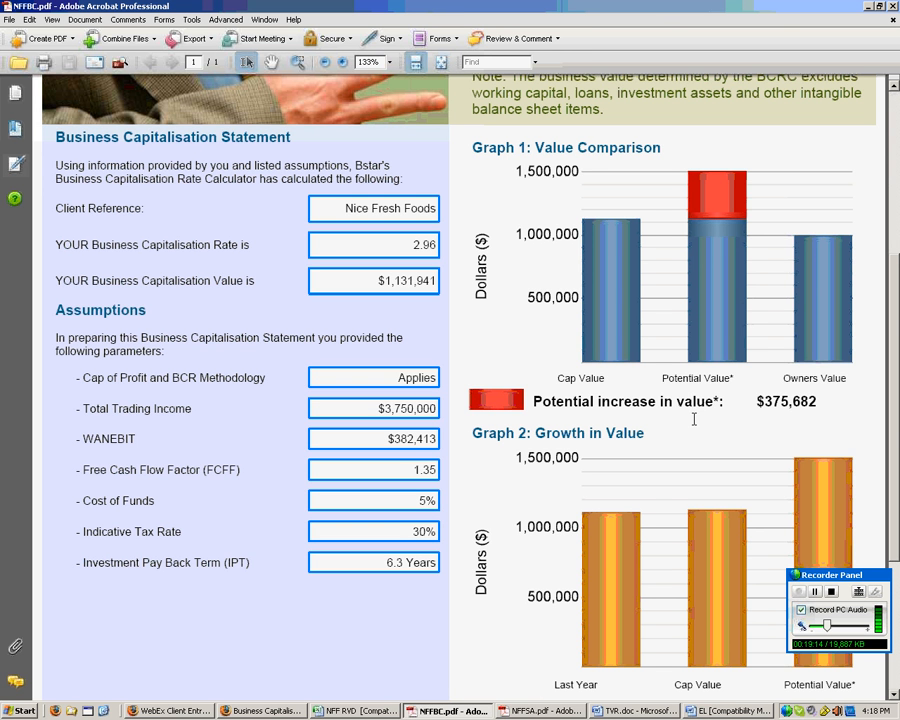
click(814, 598)
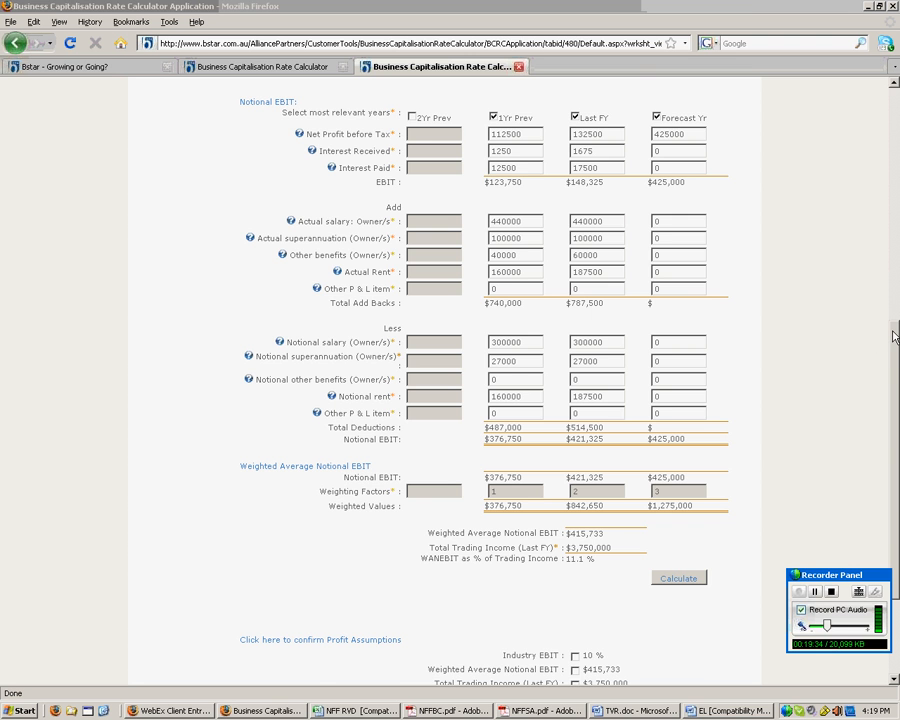
- Tick the Industry EBIT, Weighted Average Notional EBIT, Total Trading Income and WANEBIT % assumptions, then continue
drag(892, 346, 895, 409)
click(575, 530)
click(575, 544)
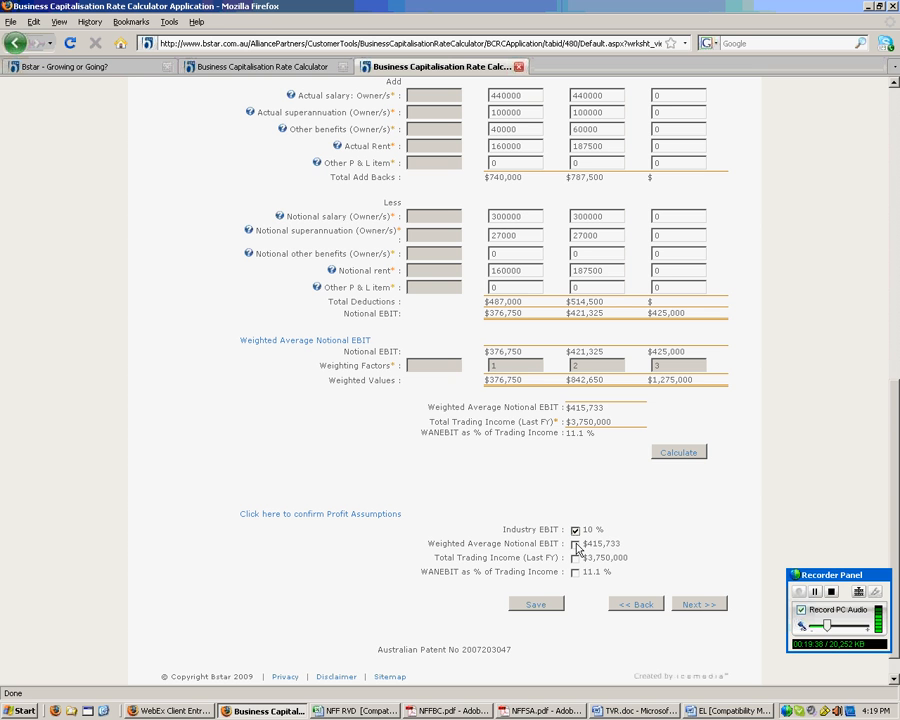
click(575, 558)
click(575, 572)
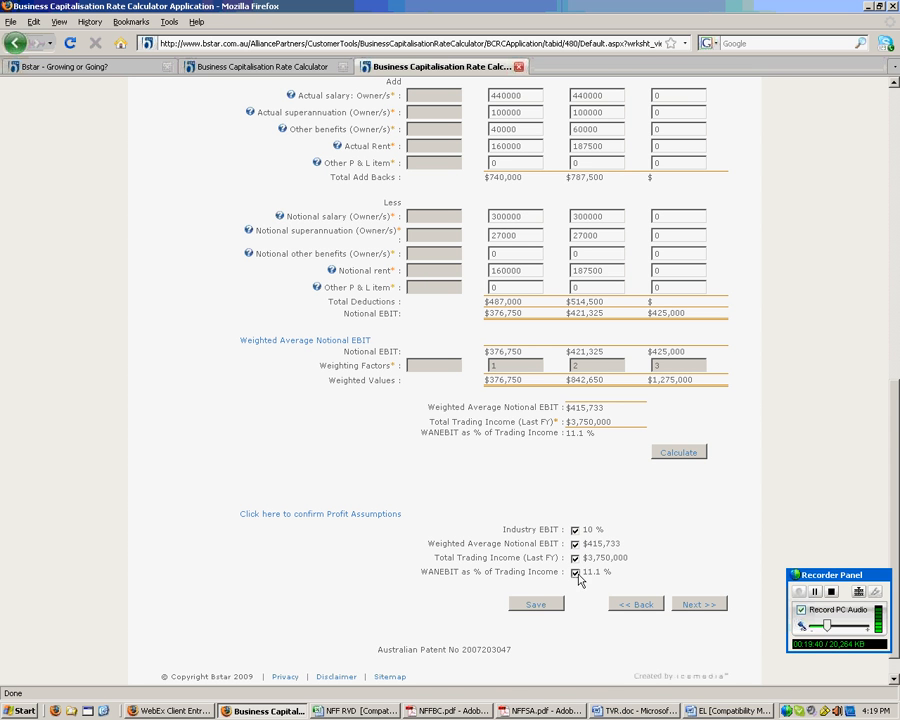
click(693, 609)
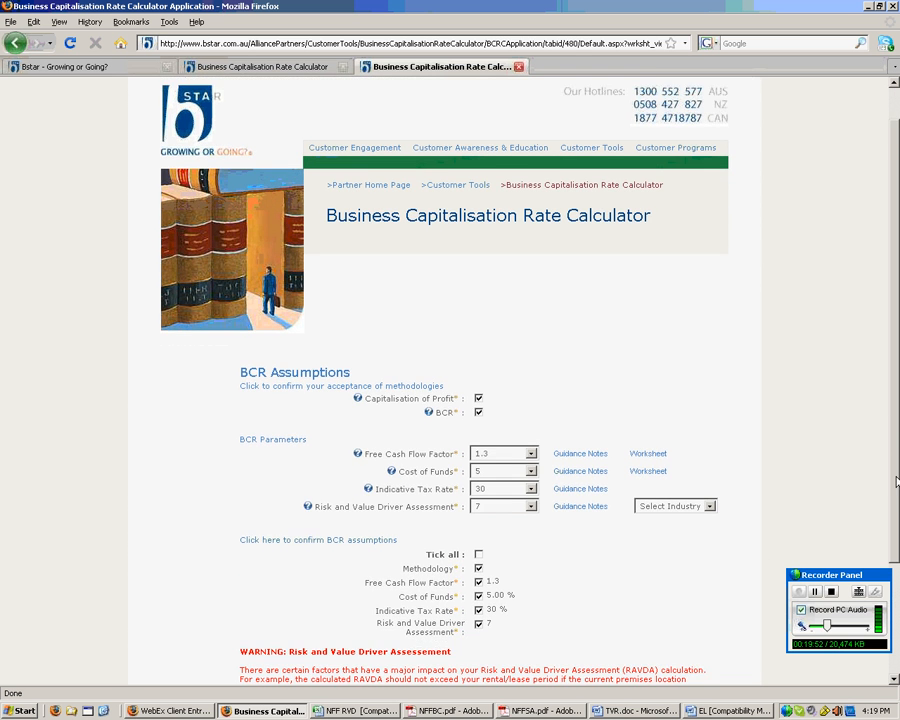
- Tick 'Tick all' under BCR assumptions (factor 1.3, 5.00% funds cost, 30% tax, risk 7) and continue
drag(893, 424, 897, 519)
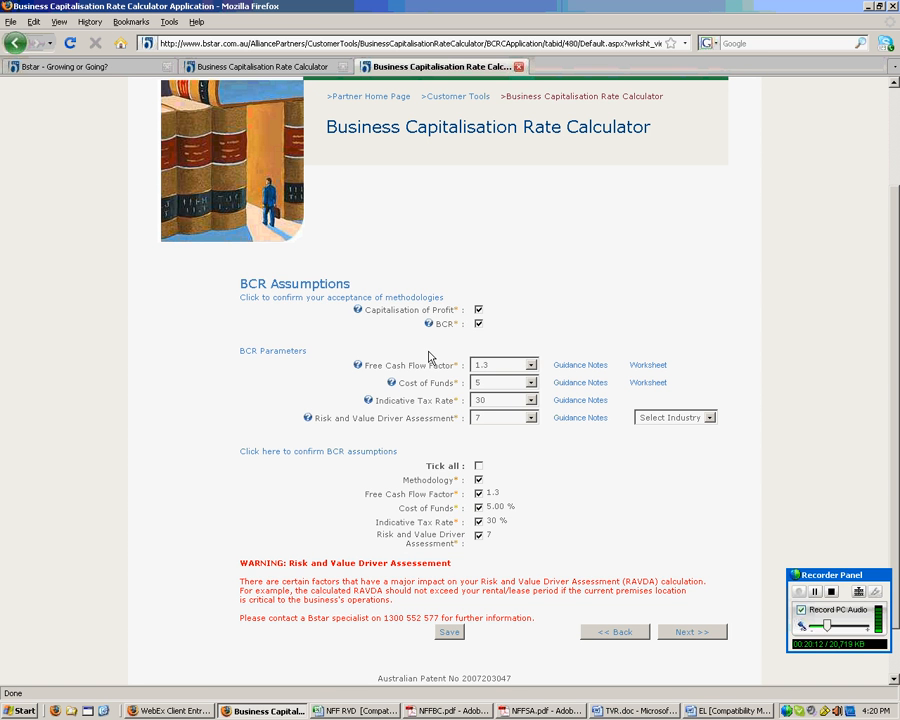
click(482, 467)
click(697, 635)
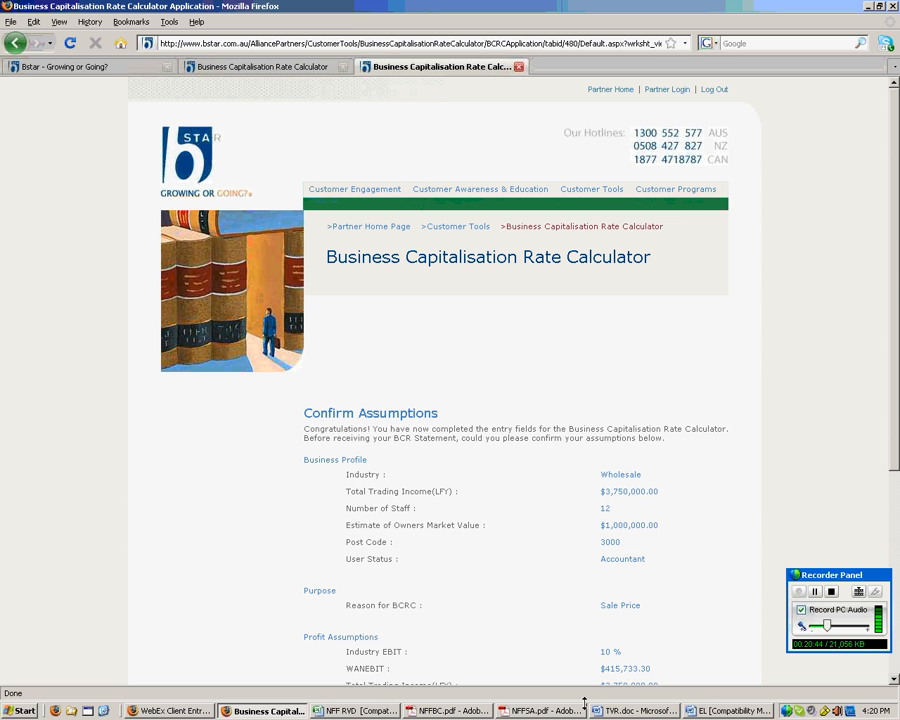
- Switch to the NFFSA.pdf statement showing the 3.39 capitalisation rate and $1,409,336 value
click(545, 711)
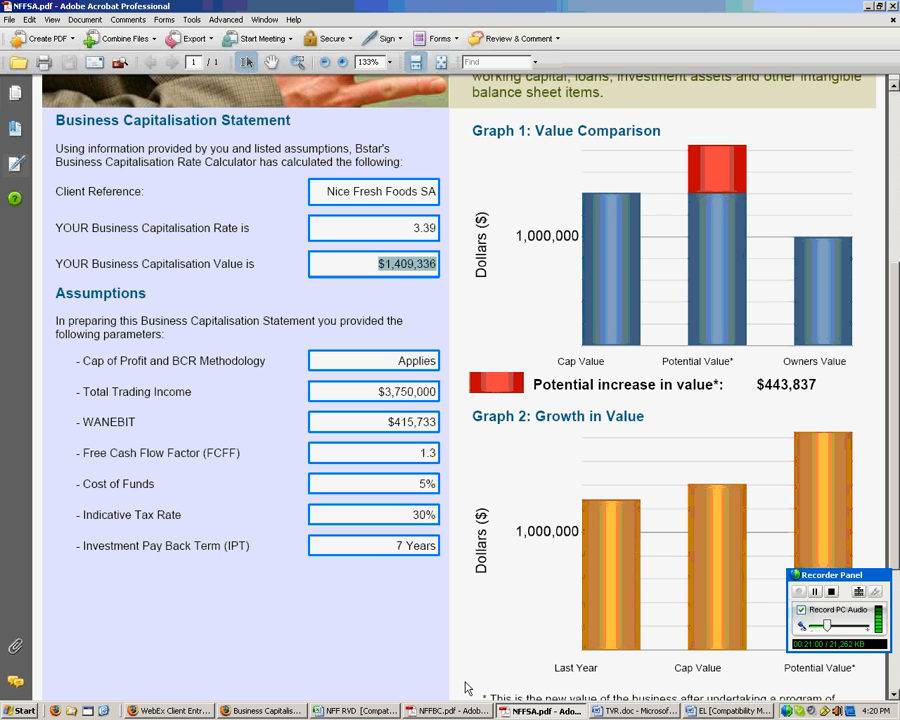
click(450, 710)
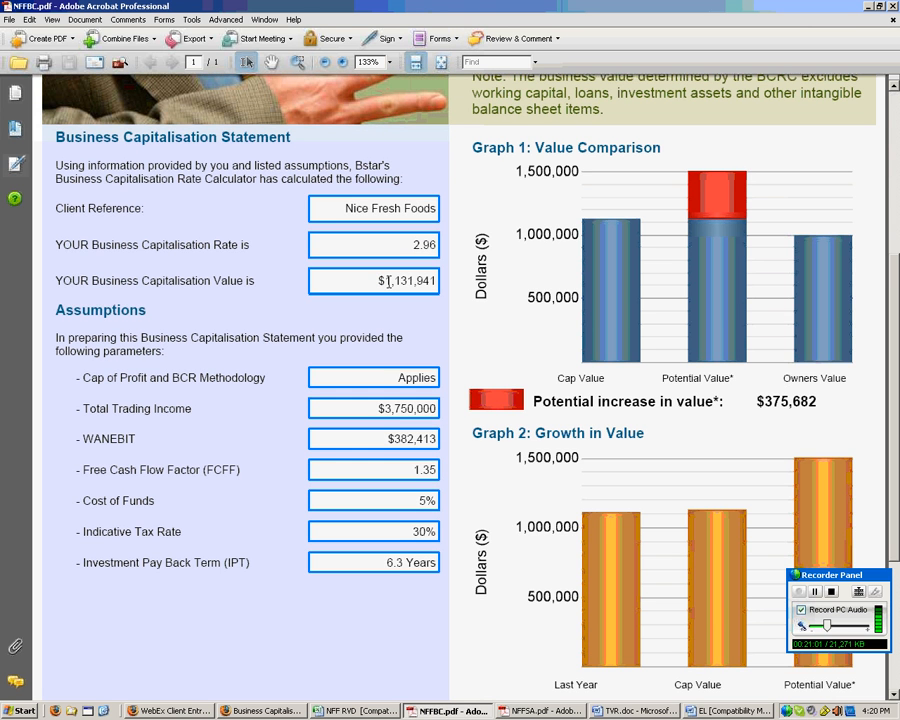
drag(379, 282, 436, 281)
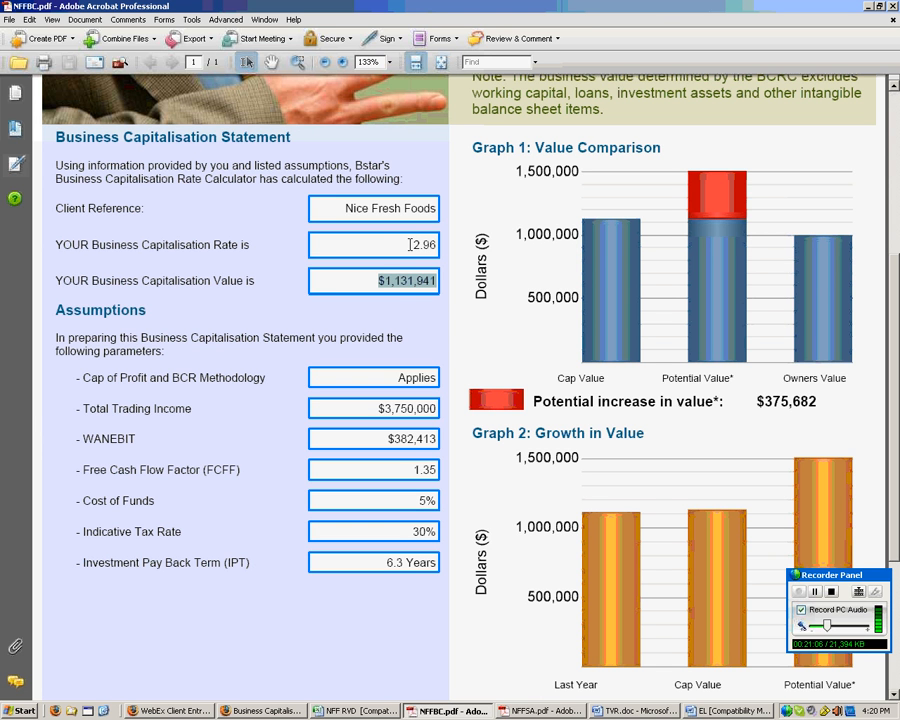
drag(409, 245, 436, 247)
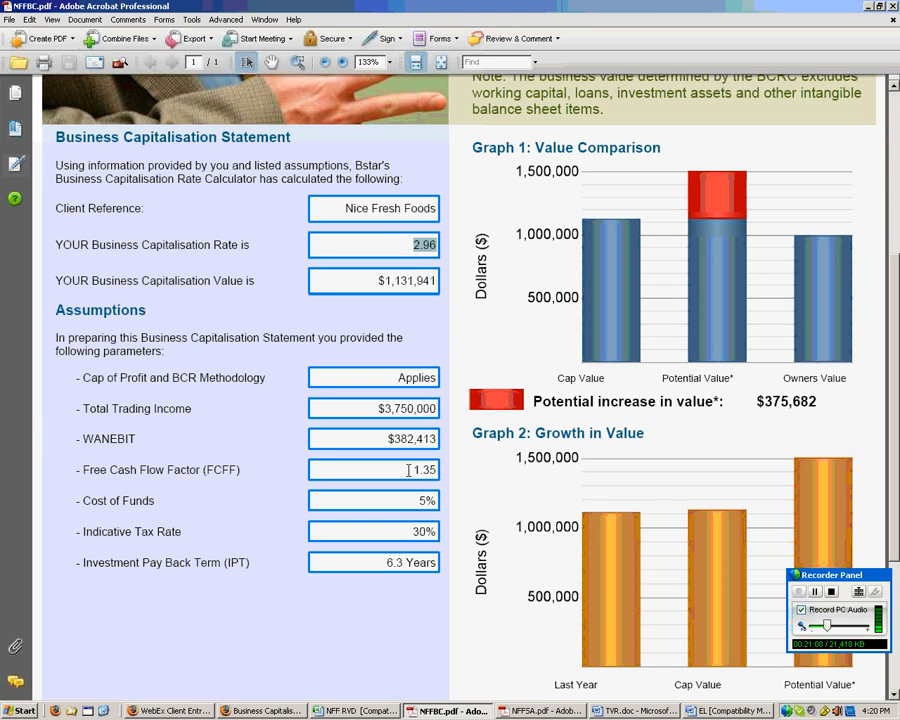
drag(411, 469, 436, 469)
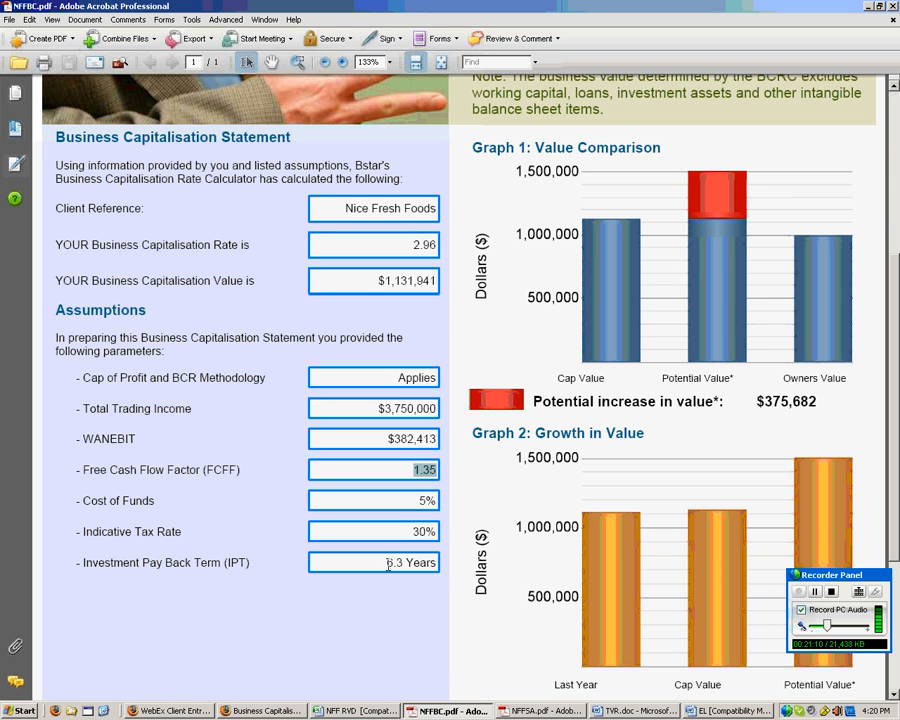
drag(386, 562, 436, 562)
click(540, 711)
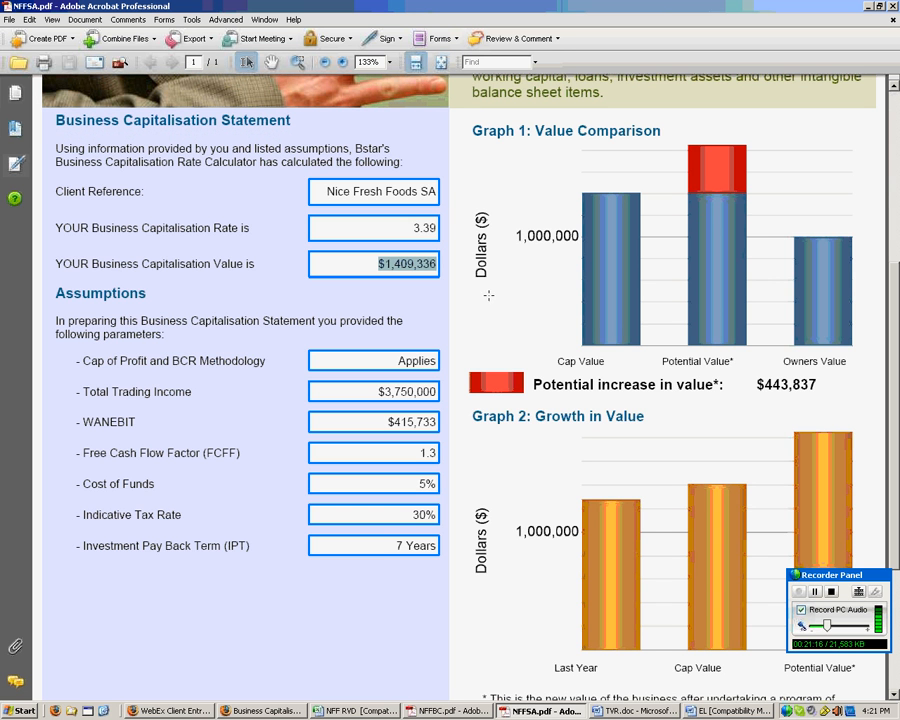
drag(412, 228, 437, 229)
drag(374, 265, 447, 273)
click(450, 711)
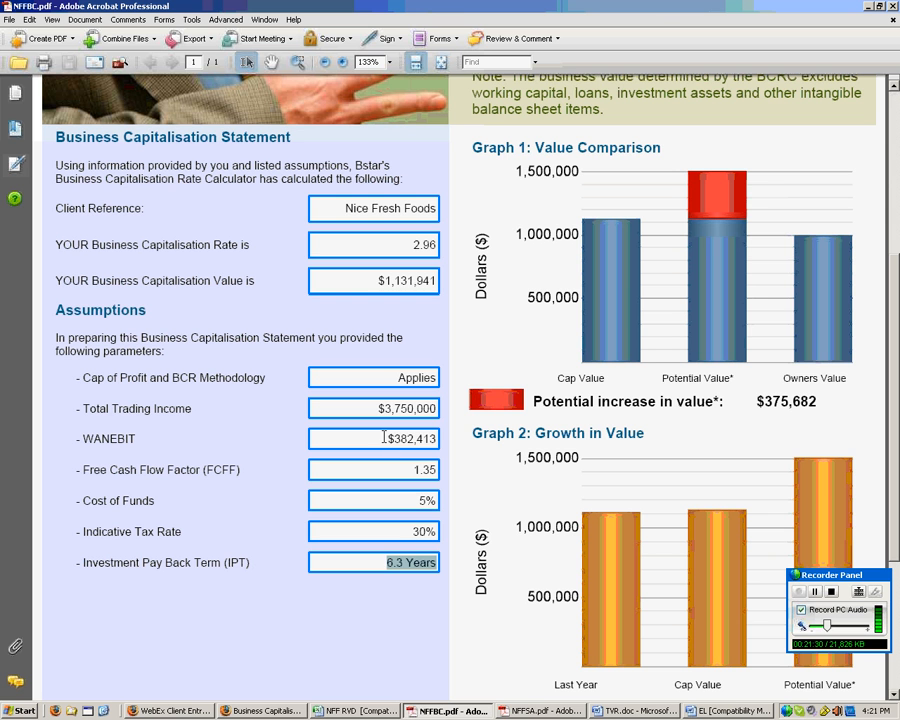
drag(388, 439, 436, 439)
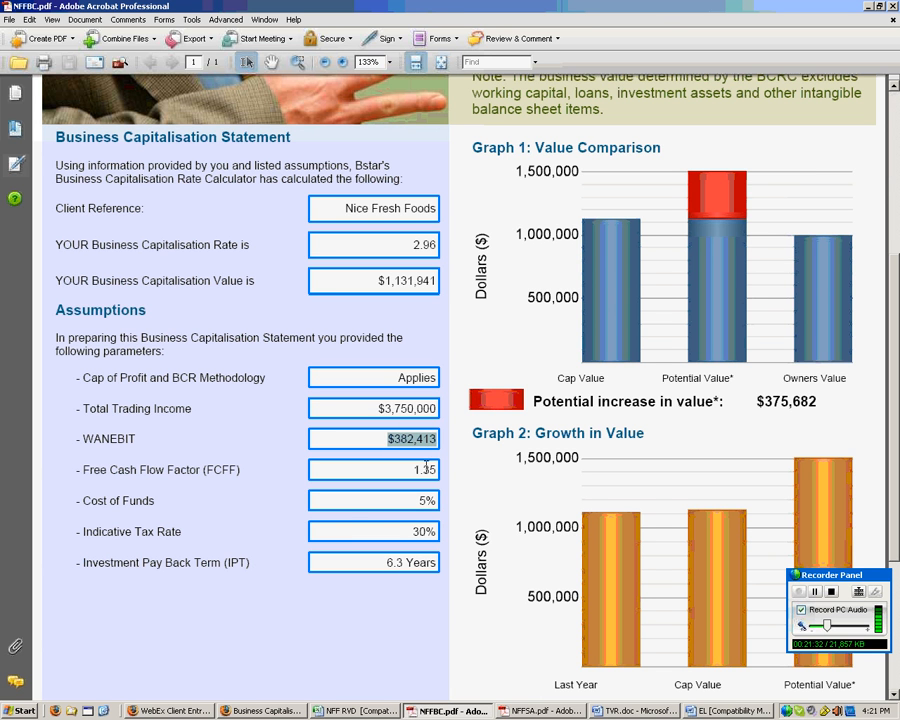
click(412, 469)
drag(412, 469, 436, 469)
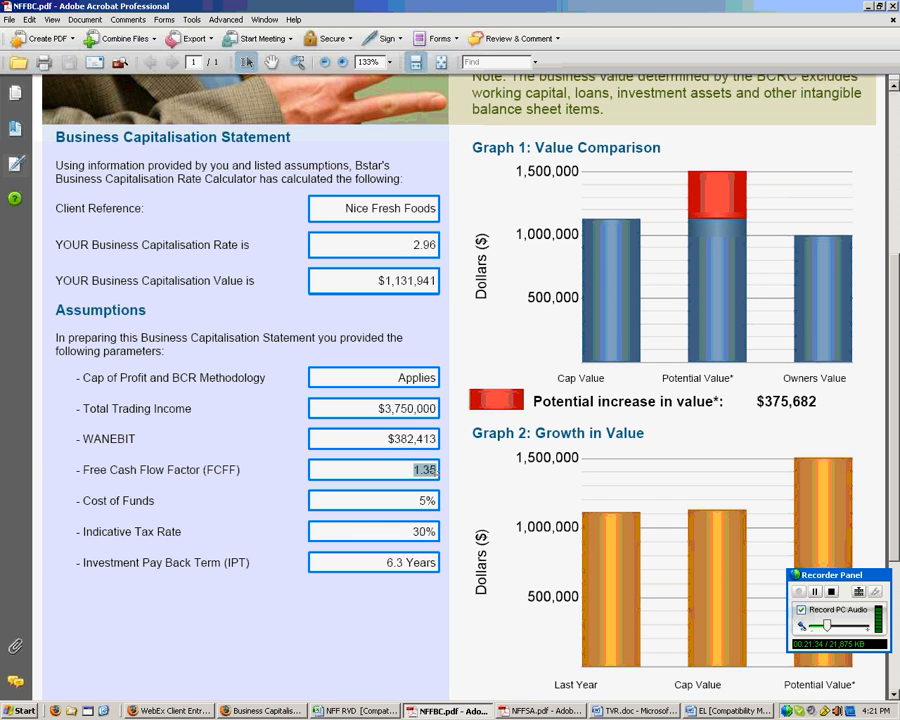
drag(384, 562, 419, 559)
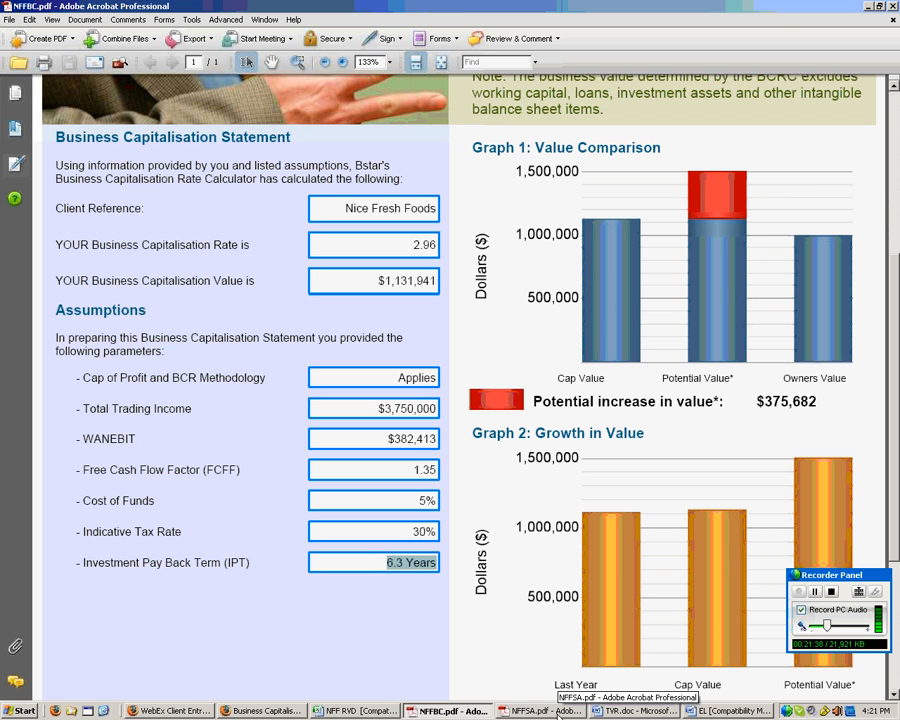
click(556, 712)
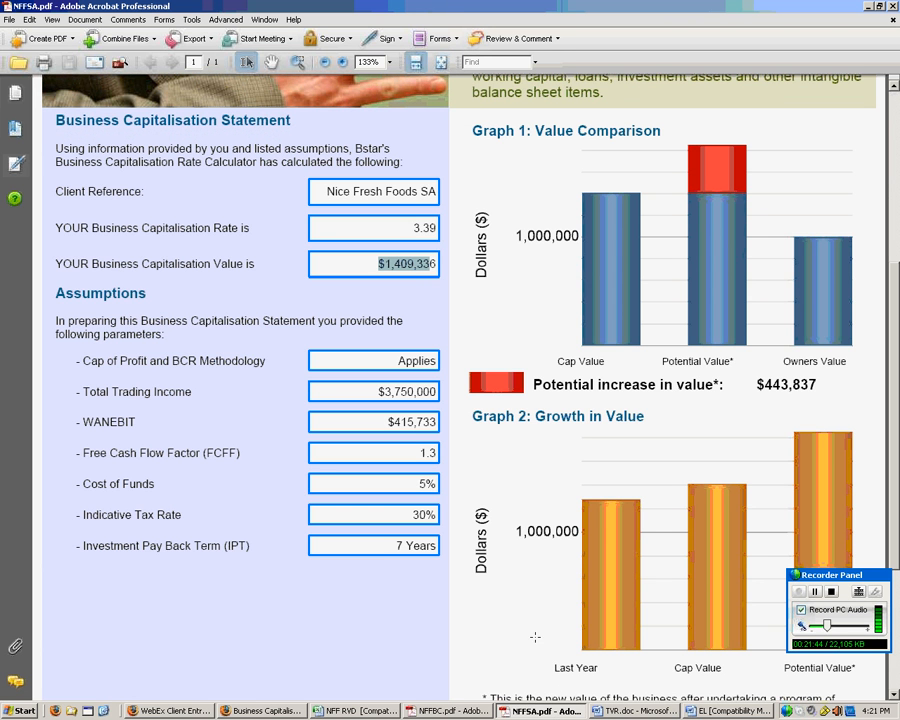
double_click(440, 459)
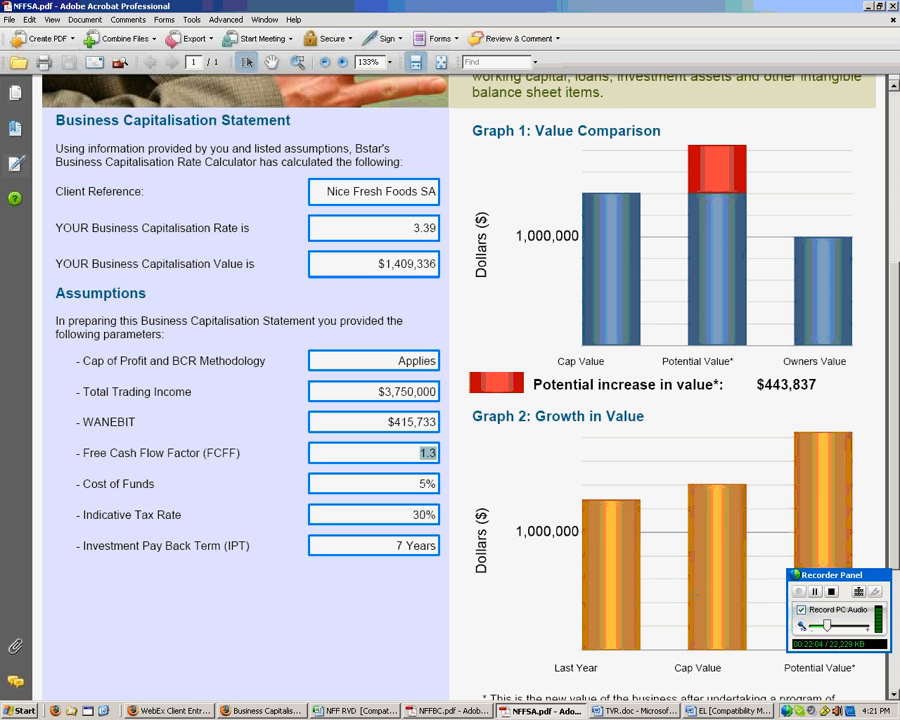
click(816, 594)
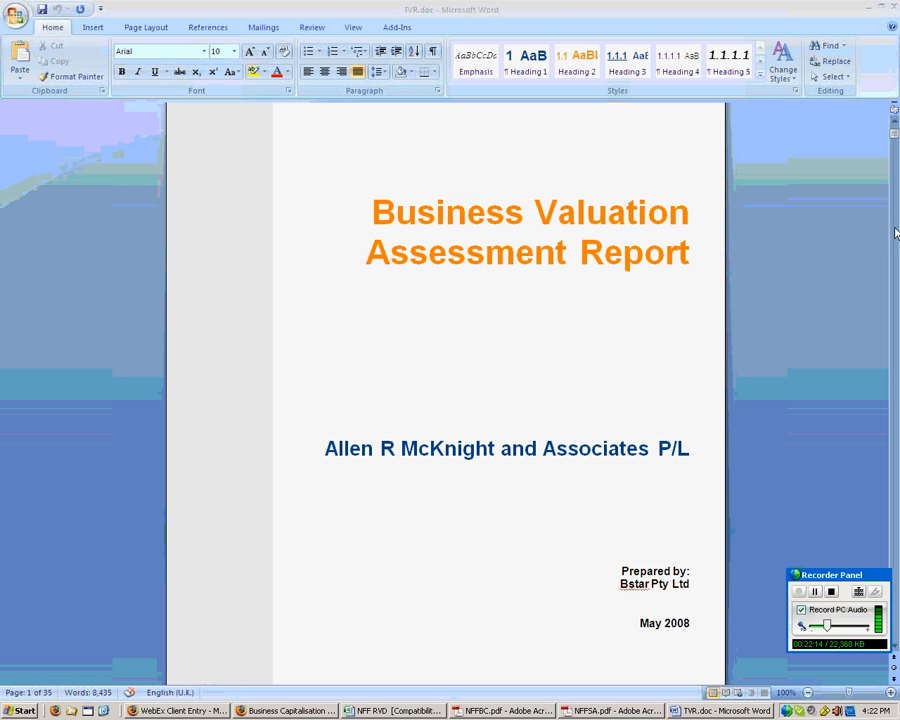
- Scroll TVR.doc from the cover to the Instructions, Terms of Reference and Valuation Methodology sections
click(894, 135)
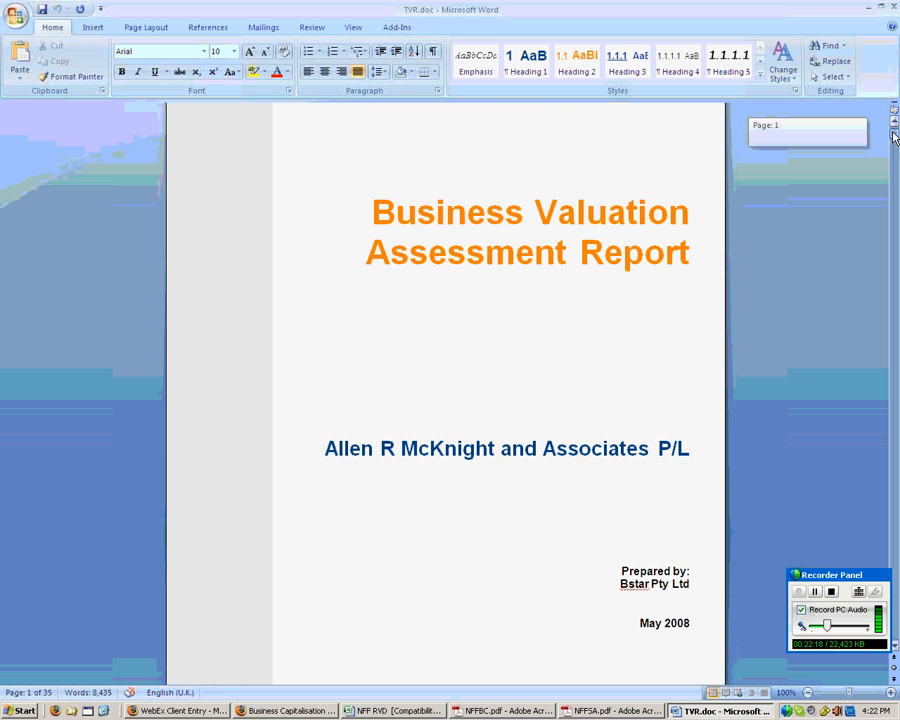
drag(894, 135, 893, 170)
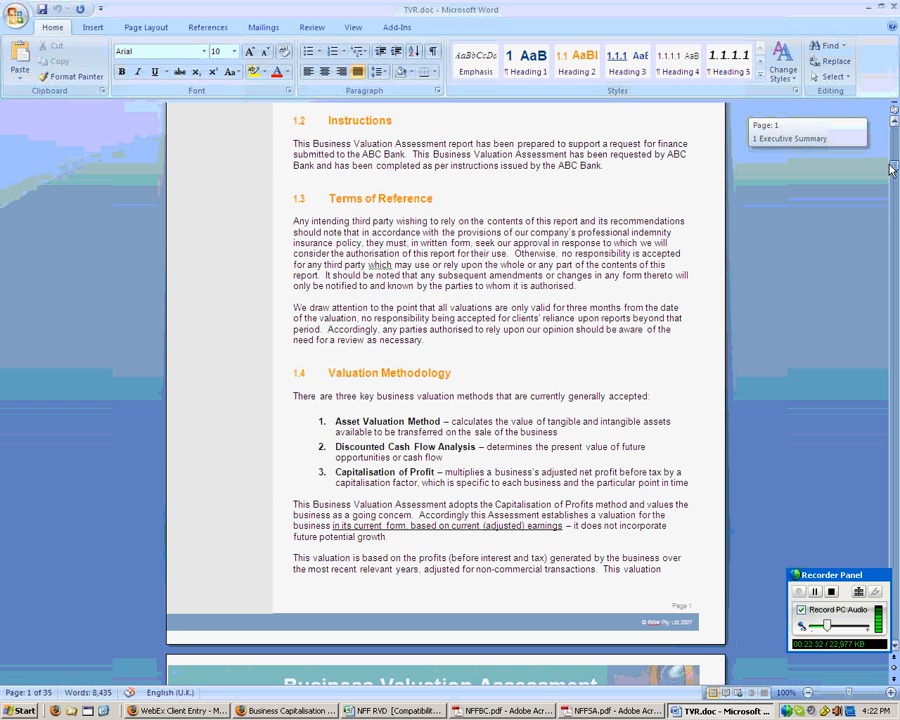
drag(893, 170, 889, 227)
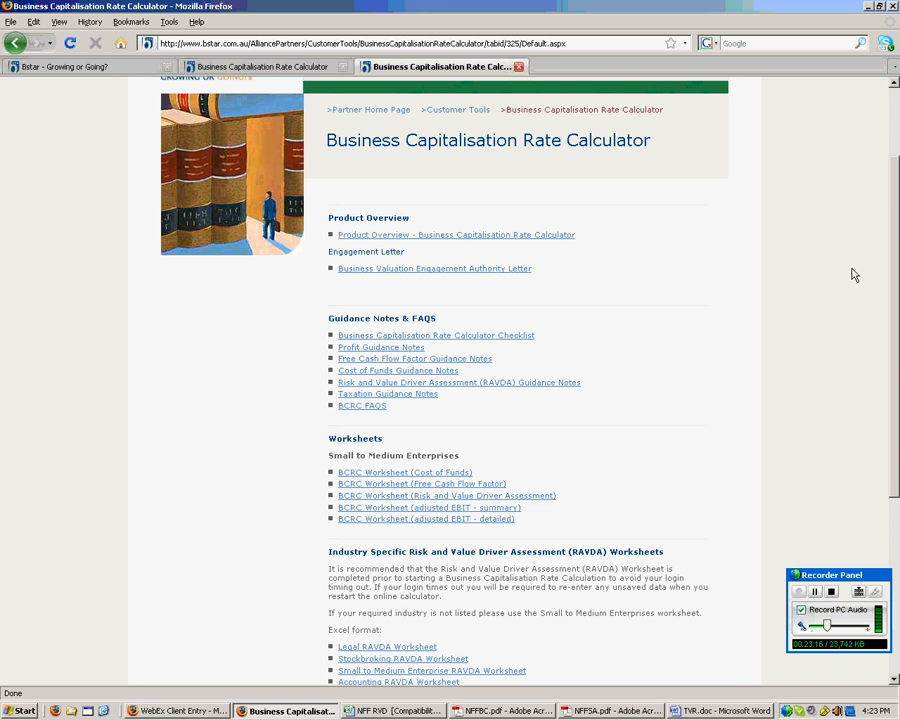
- Scroll the calculator resources page down to the Application section, then return to the WebEx slides
drag(893, 292, 895, 470)
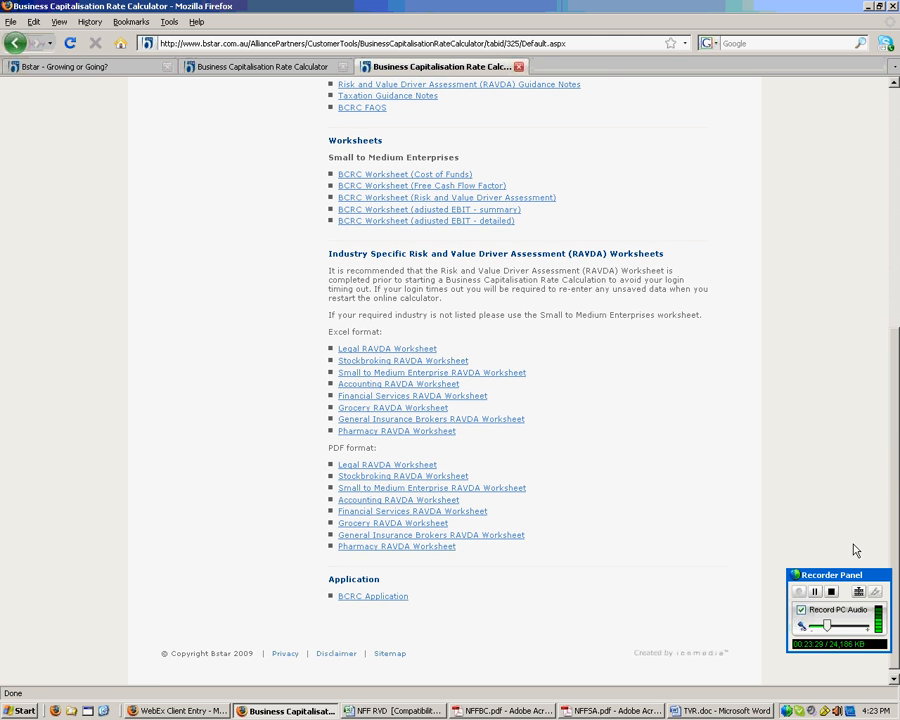
click(815, 592)
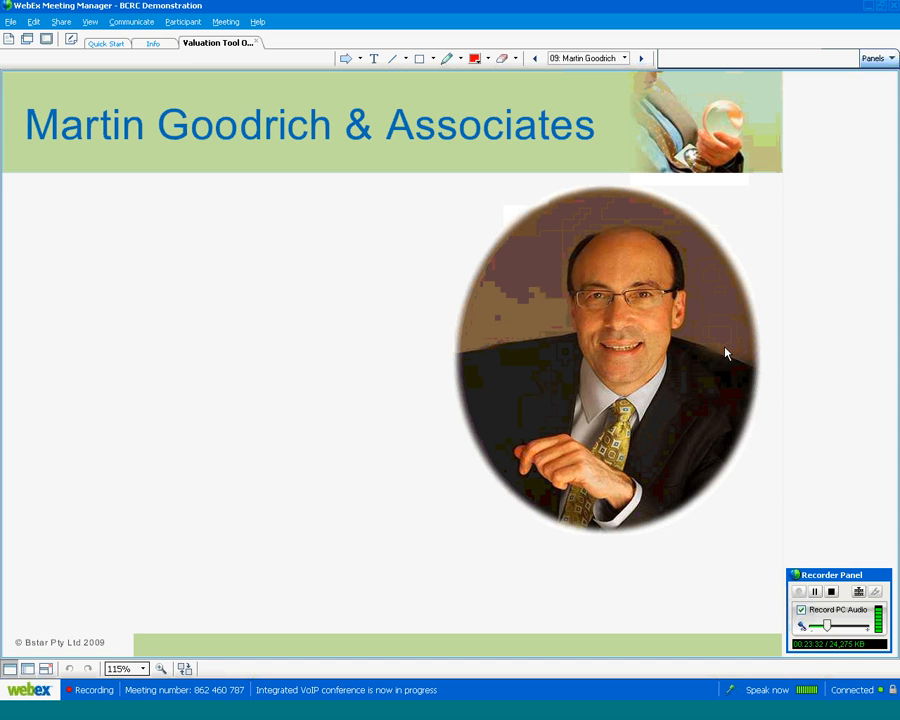
- Reveal slide 09's real life solutions point and its clients-embracing-the-valuation-service point
click(641, 59)
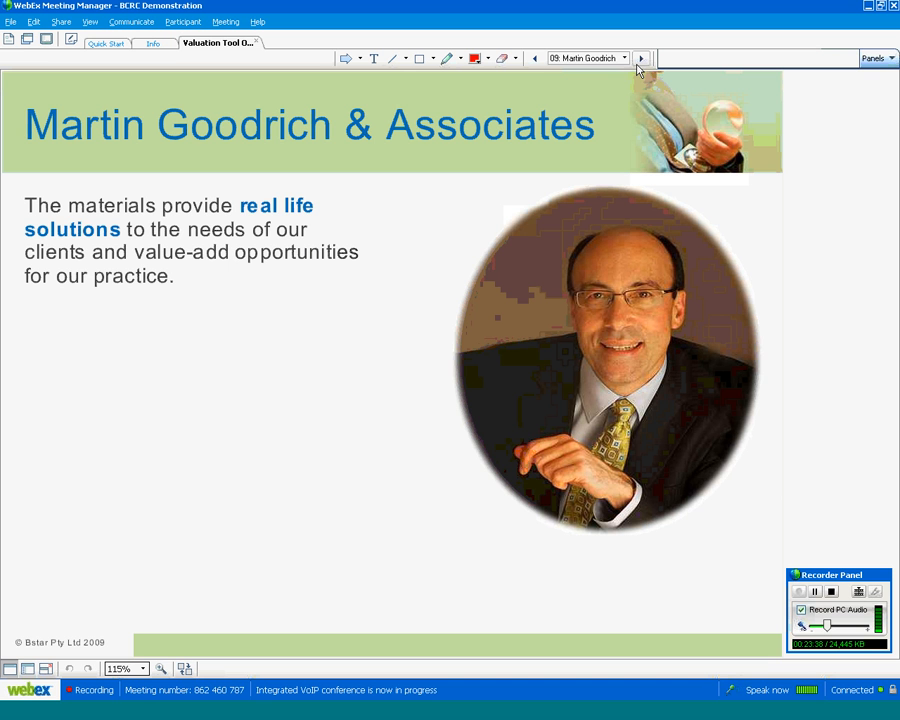
click(640, 59)
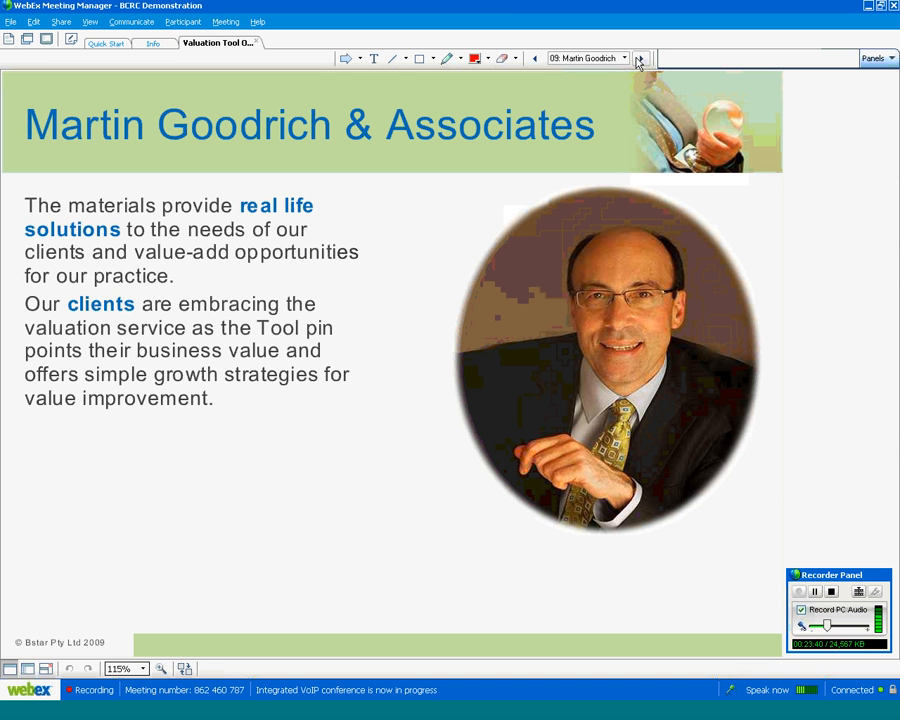